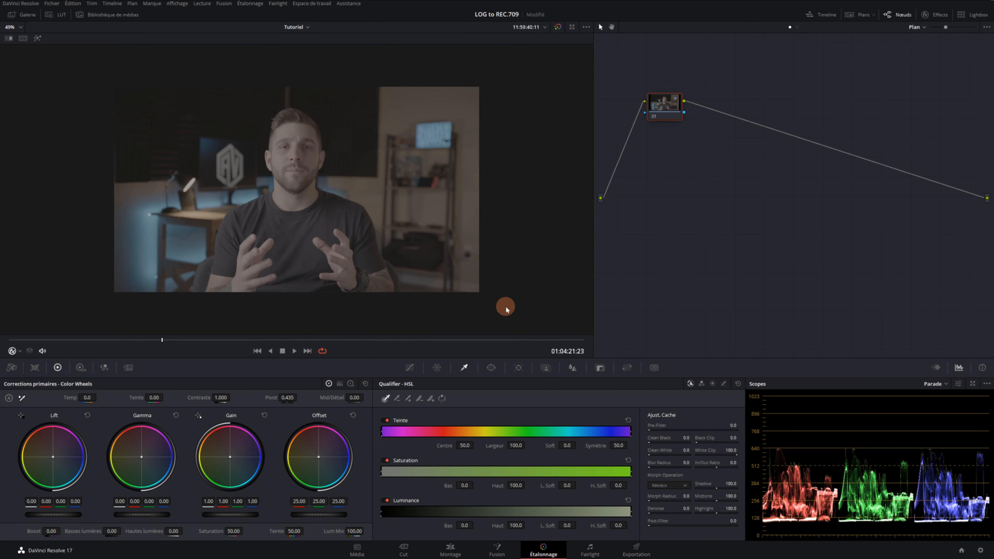
- Save the project and open the High Dynamic Range color wheels showing the Dark, Shadow, Light and Global zones
{"action": "key", "text": "ctrl+s"}
{"action": "left_click", "coordinate": [81, 369]}
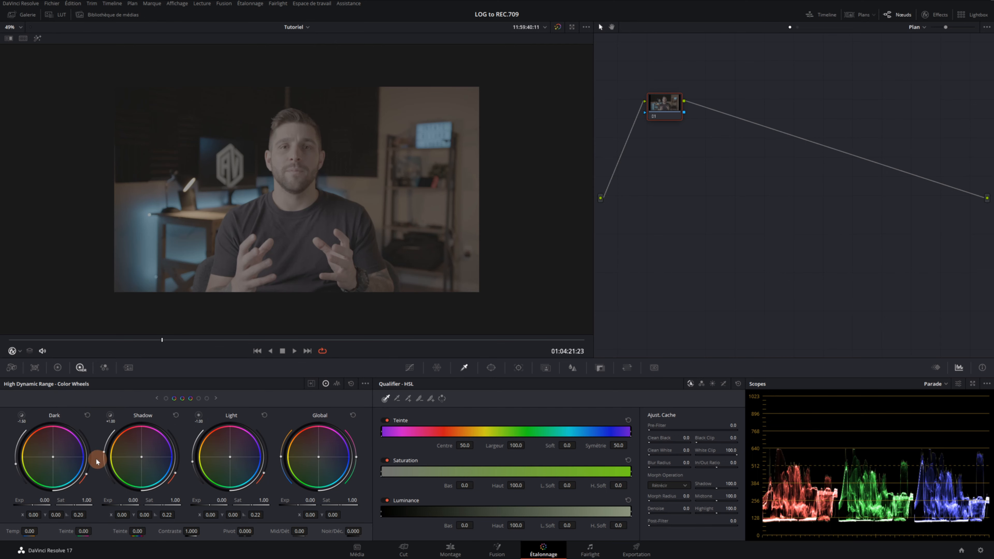
{"action": "left_click", "coordinate": [157, 398]}
{"action": "left_click", "coordinate": [216, 398]}
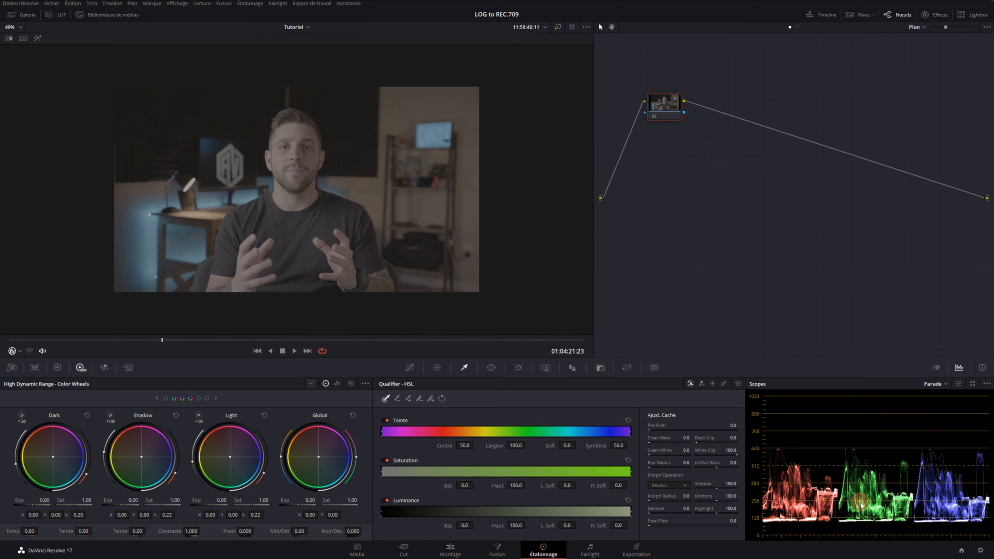
{"action": "scroll", "coordinate": [356, 232], "scroll_direction": "up", "scroll_amount": 2}
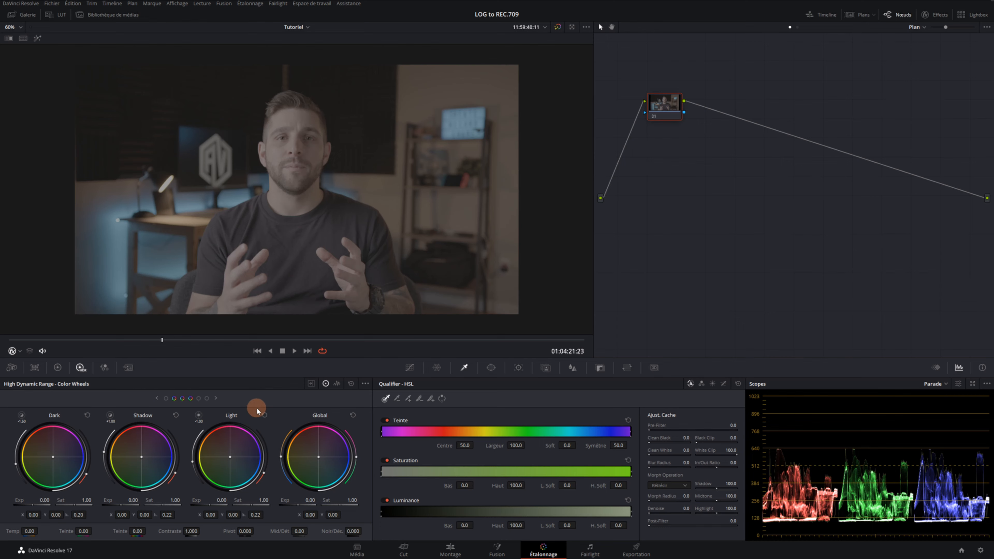
- Label the first node "Rec.709"
{"action": "double_click", "coordinate": [660, 110]}
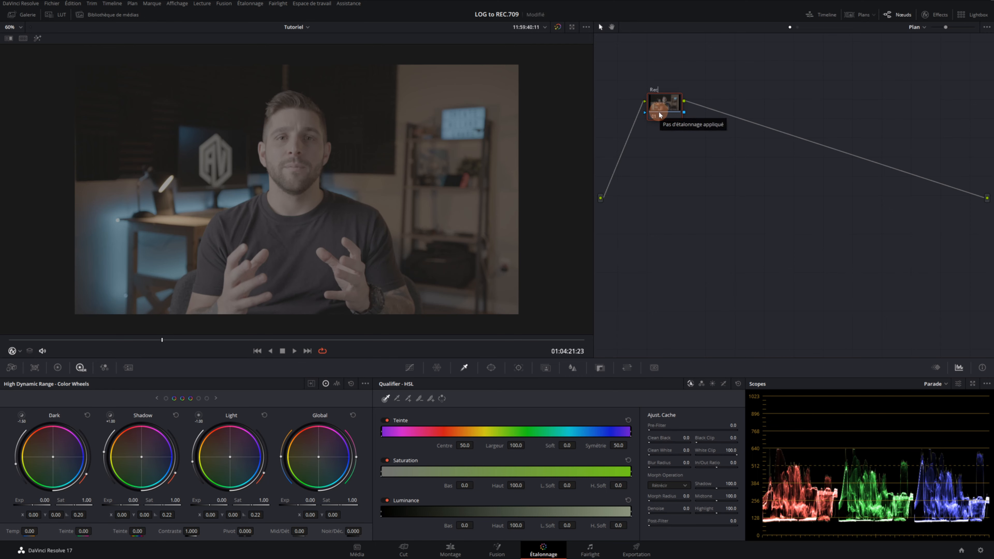
{"action": "type", "text": "Rec.709"}
{"action": "key", "text": "Return"}
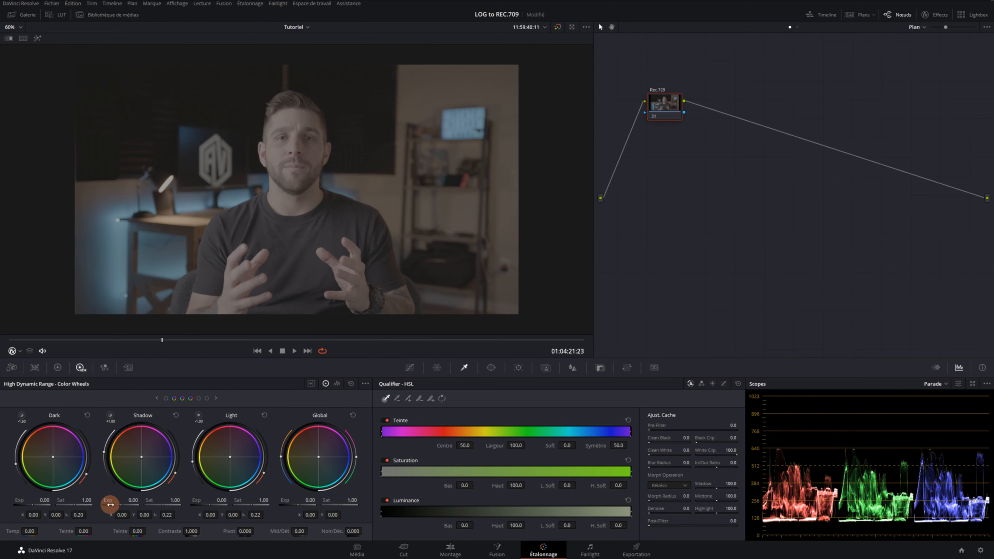
- Set the HDR exposure to -0.75 for Shadow, -2.12 for Dark and 0.76 for Light
{"action": "left_click_drag", "start_coordinate": [122, 504], "coordinate": [25, 505]}
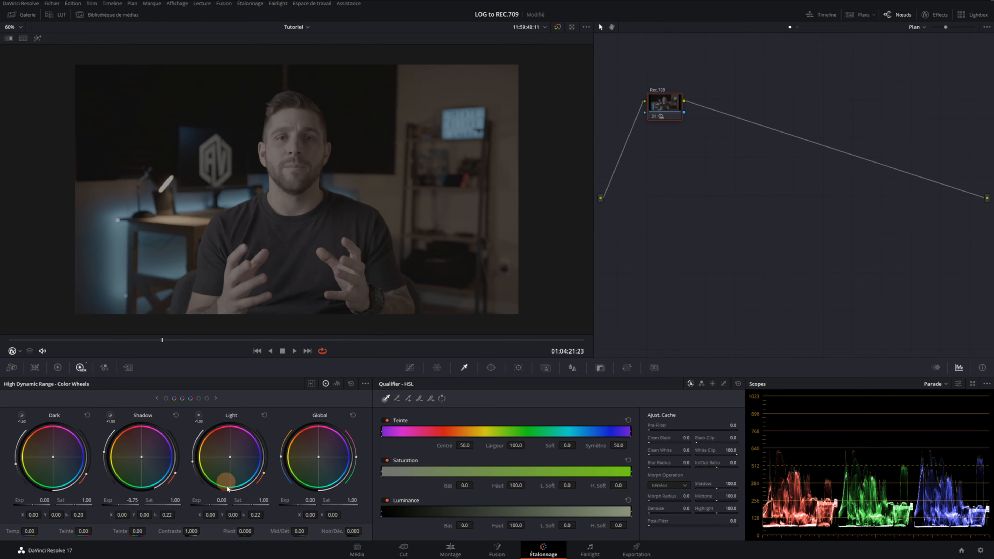
{"action": "left_click_drag", "start_coordinate": [209, 505], "coordinate": [307, 501]}
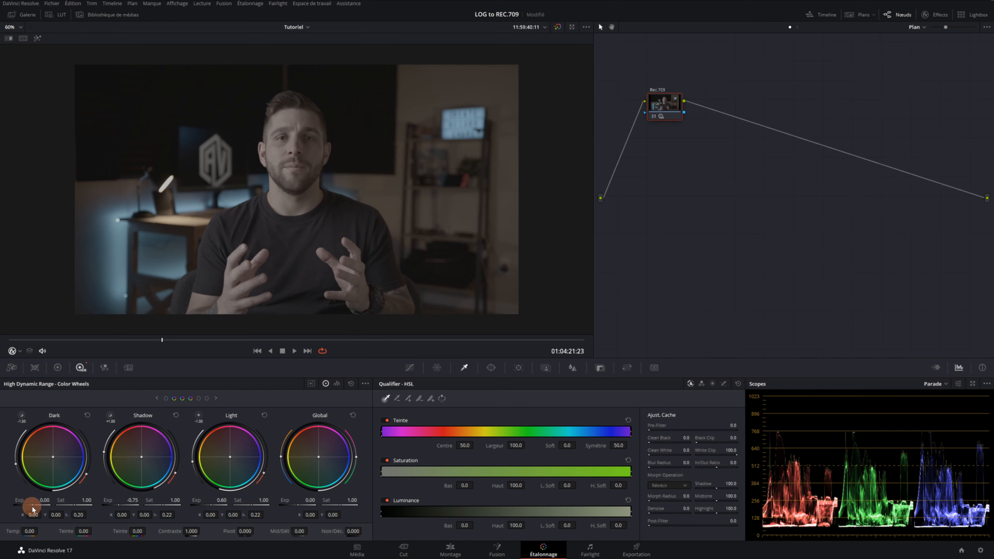
{"action": "left_click_drag", "start_coordinate": [24, 505], "coordinate": [18, 505]}
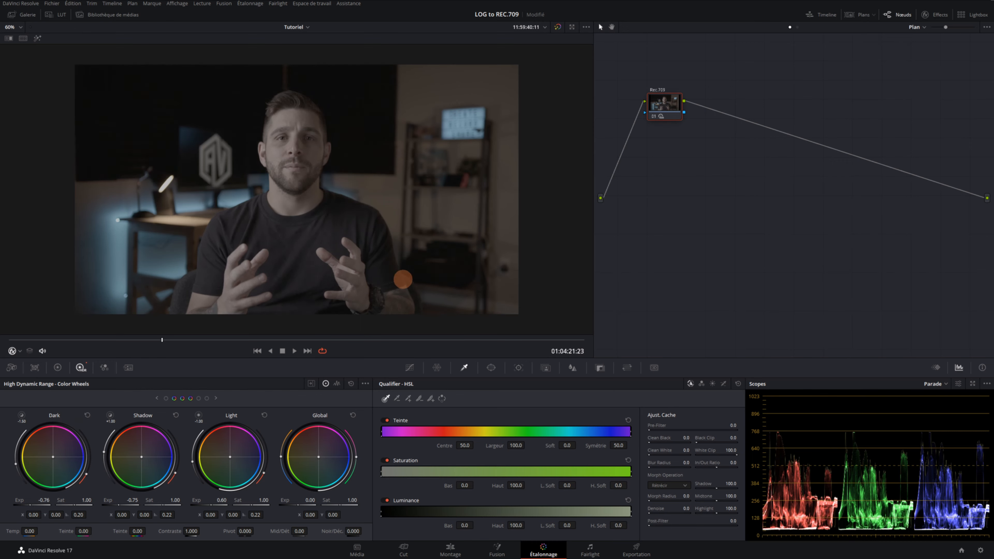
{"action": "left_click_drag", "start_coordinate": [289, 271], "coordinate": [179, 262]}
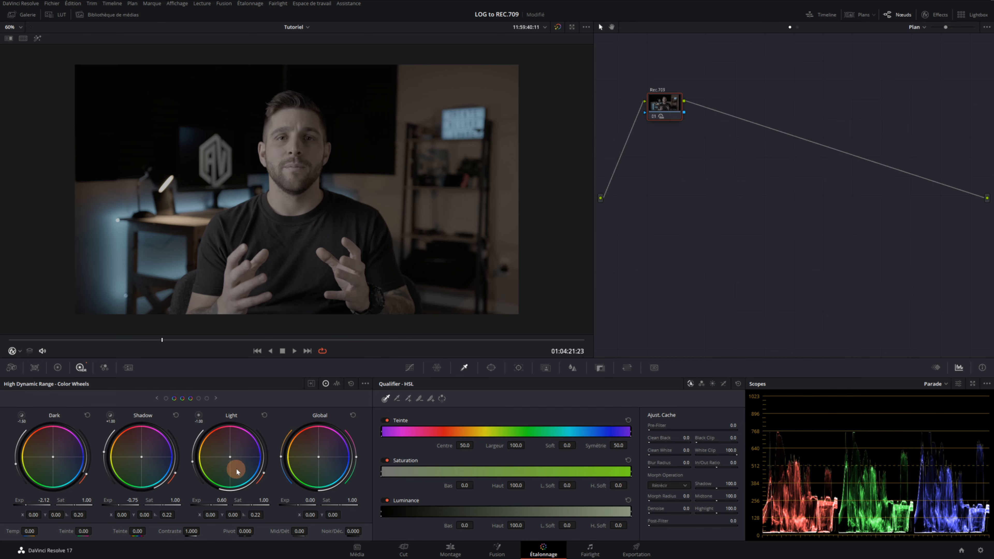
{"action": "left_click_drag", "start_coordinate": [212, 506], "coordinate": [237, 503]}
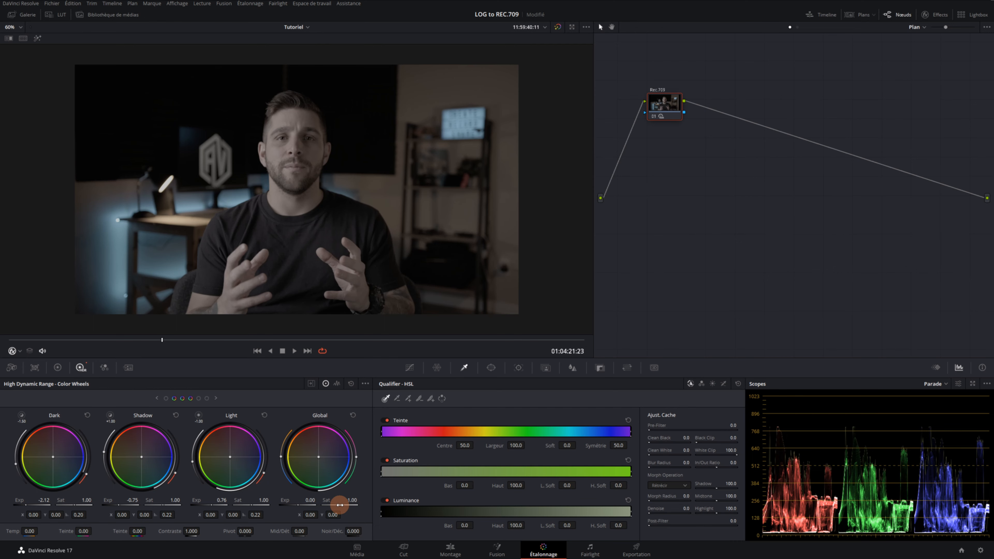
- Raise the saturation of the Global HDR wheel to 1.91
{"action": "left_click_drag", "start_coordinate": [340, 505], "coordinate": [412, 506]}
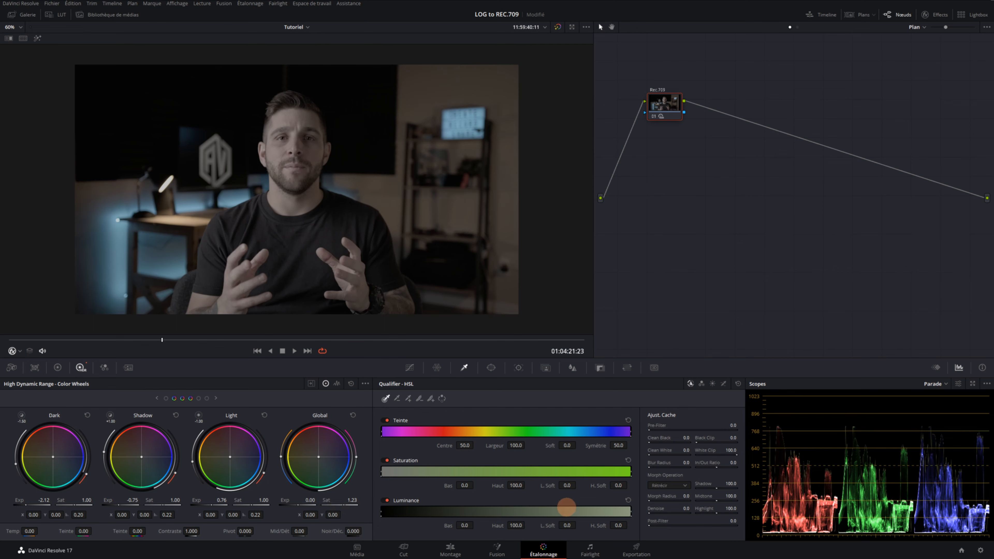
{"action": "left_click_drag", "start_coordinate": [567, 508], "coordinate": [984, 514]}
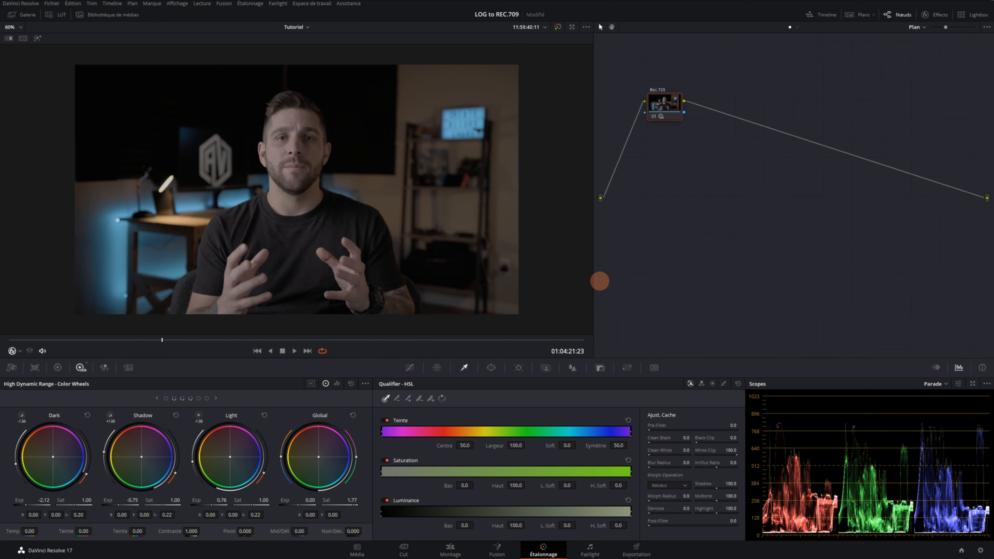
{"action": "left_click_drag", "start_coordinate": [599, 281], "coordinate": [729, 290]}
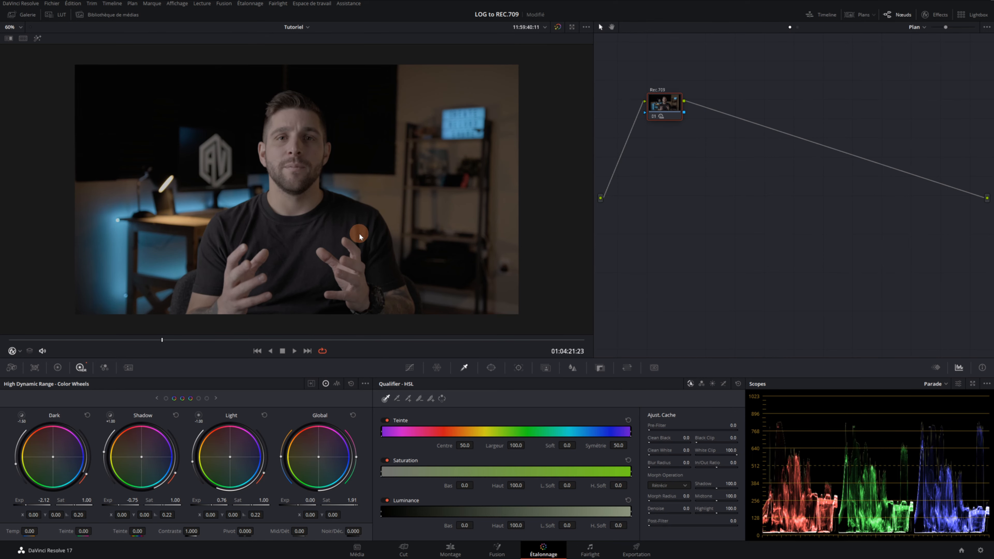
- Return to the primary color wheels and compare the image with the grade bypassed and enabled
{"action": "left_click", "coordinate": [58, 368]}
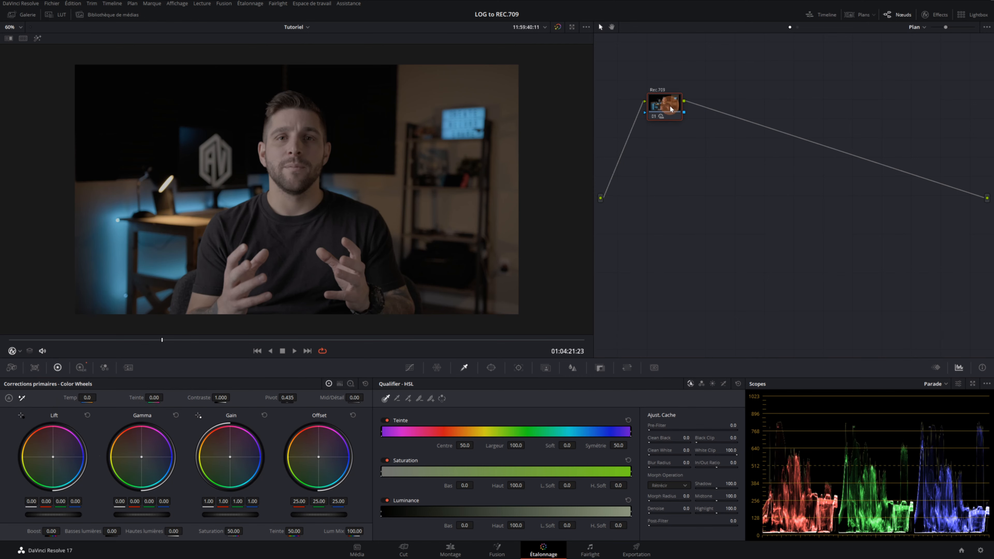
{"action": "left_click", "coordinate": [670, 109]}
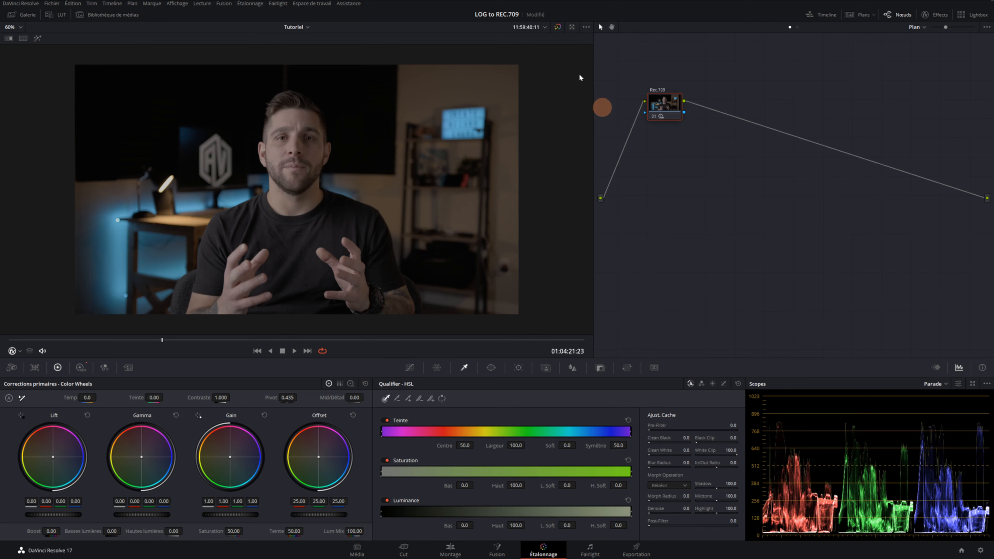
{"action": "left_click", "coordinate": [558, 27]}
{"action": "left_click", "coordinate": [557, 27]}
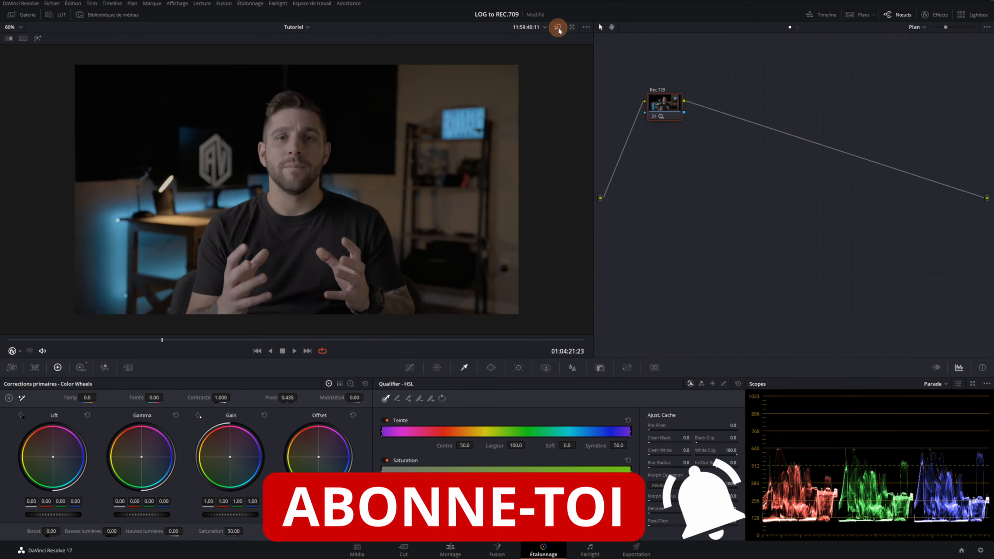
{"action": "left_click", "coordinate": [558, 27]}
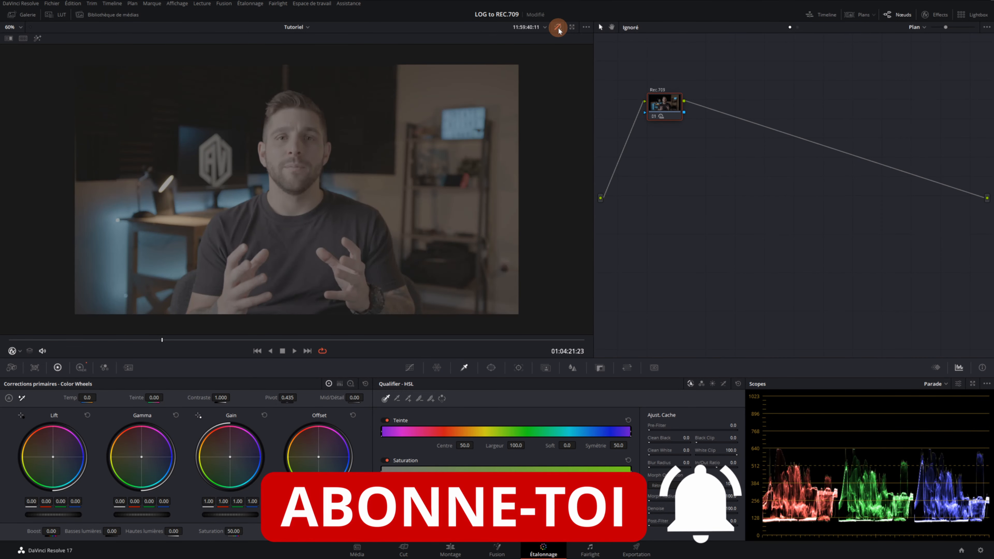
{"action": "left_click", "coordinate": [558, 27]}
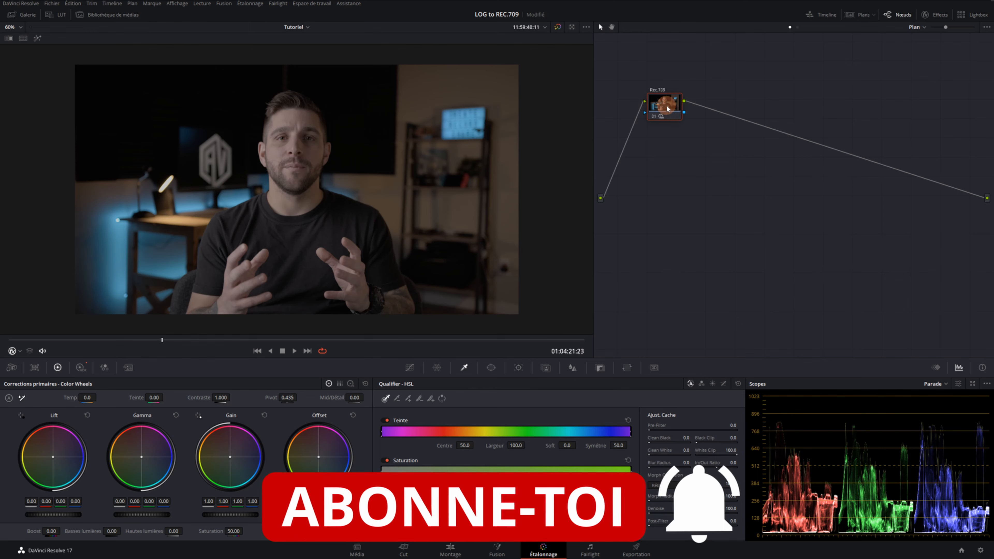
- Add two serial nodes after the Rec.709 node, and delete the Rec.709 node with its HDR grade
{"action": "key", "text": "alt+s"}
{"action": "key", "text": "alt+s"}
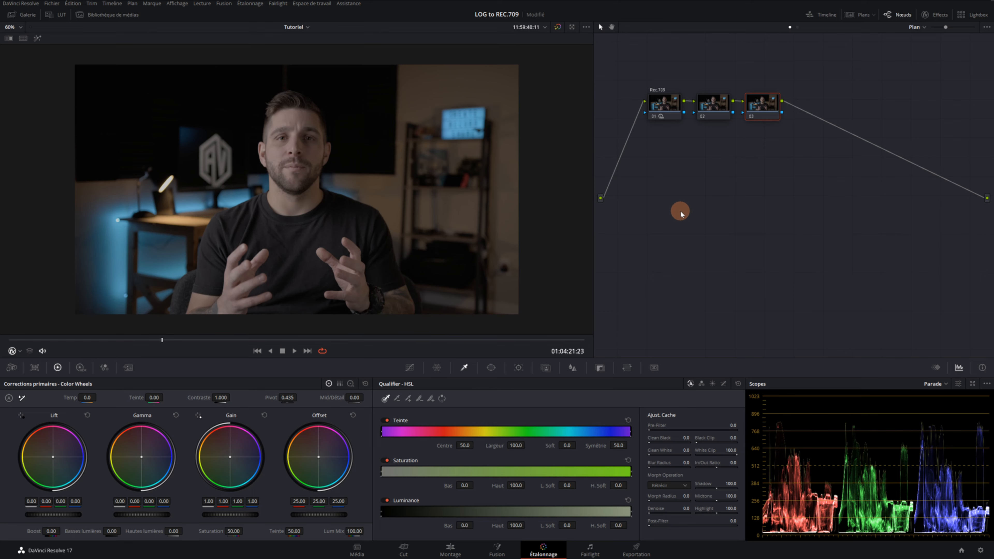
{"action": "left_click", "coordinate": [668, 107]}
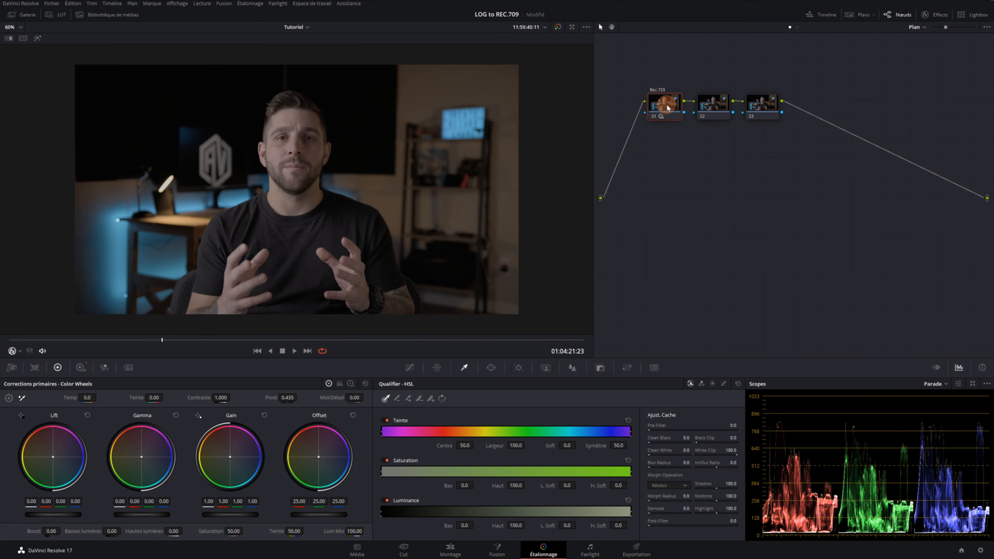
{"action": "key", "text": "Delete"}
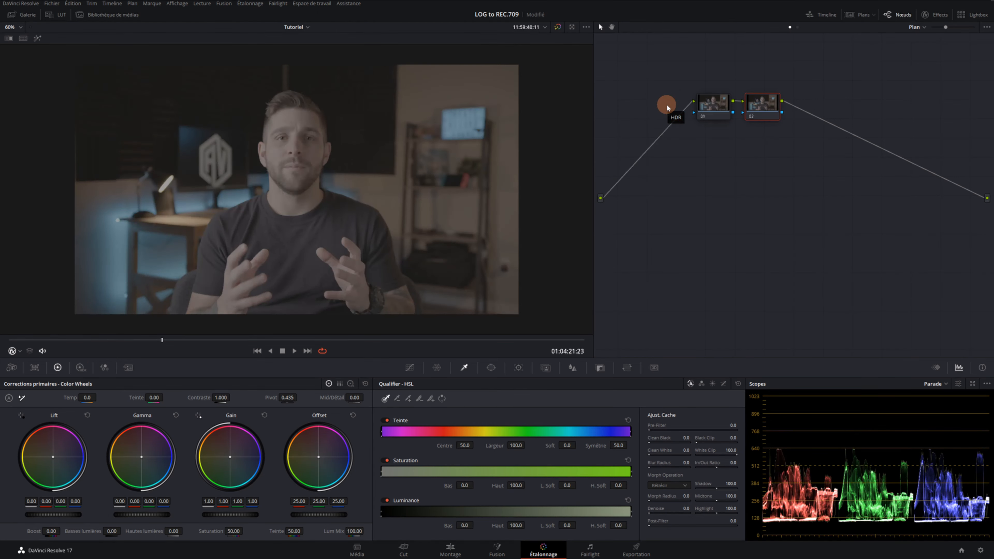
- Reposition the two remaining nodes toward the start of the graph and add a third serial node
{"action": "left_click", "coordinate": [676, 109]}
{"action": "left_click_drag", "start_coordinate": [675, 104], "coordinate": [661, 105]}
{"action": "left_click_drag", "start_coordinate": [758, 104], "coordinate": [721, 104]}
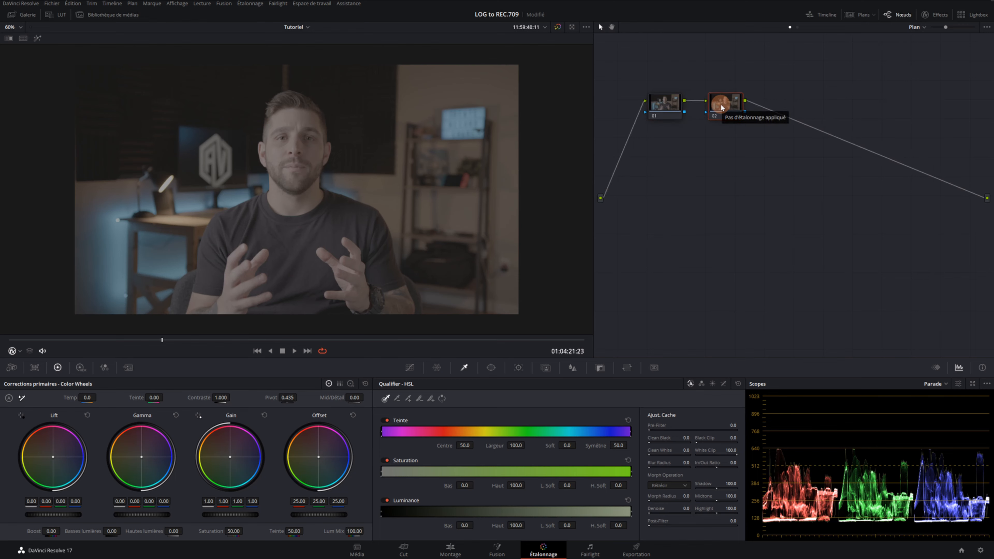
{"action": "key", "text": "alt+s"}
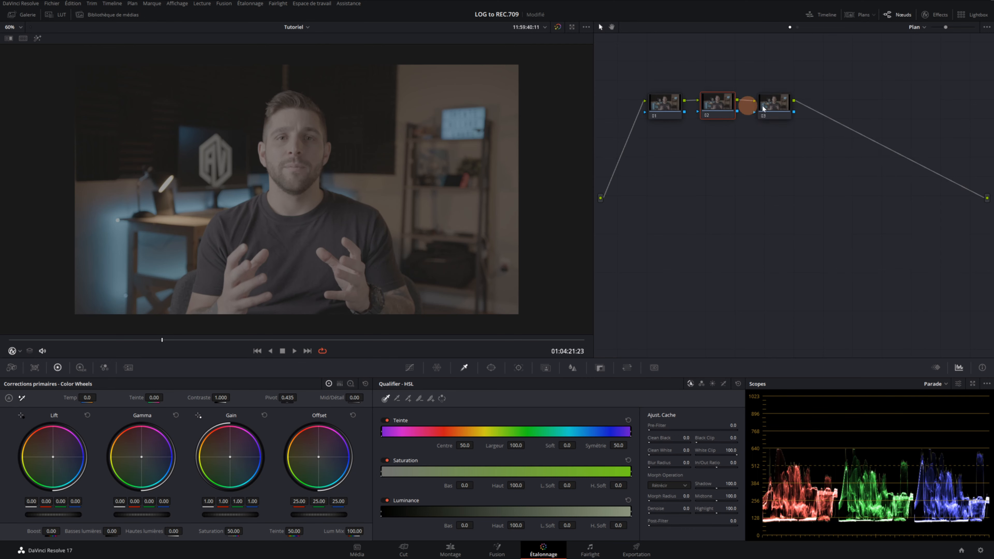
- Label the third node "lut rec.709", the second "expo" and the first "sat wb"
{"action": "left_click", "coordinate": [770, 104]}
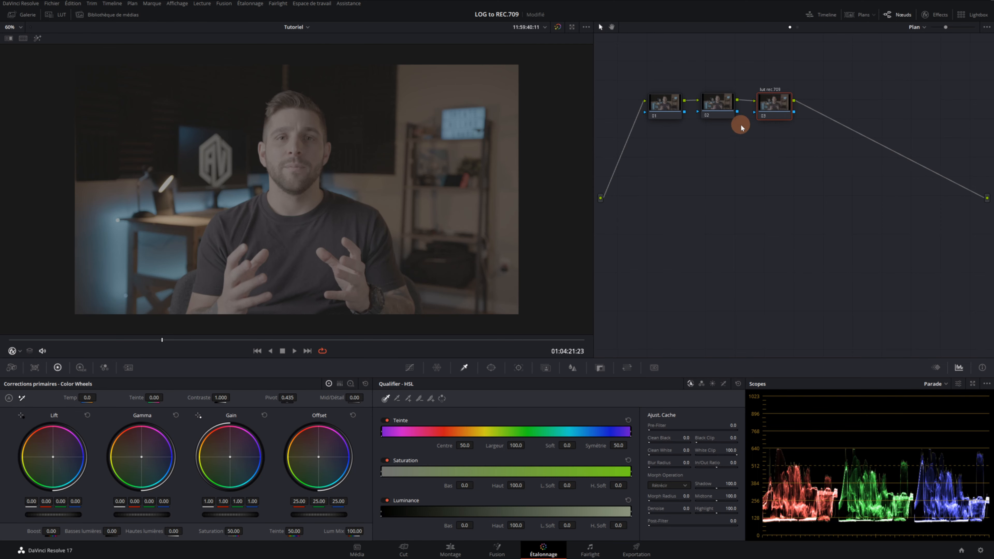
{"action": "left_click", "coordinate": [719, 109]}
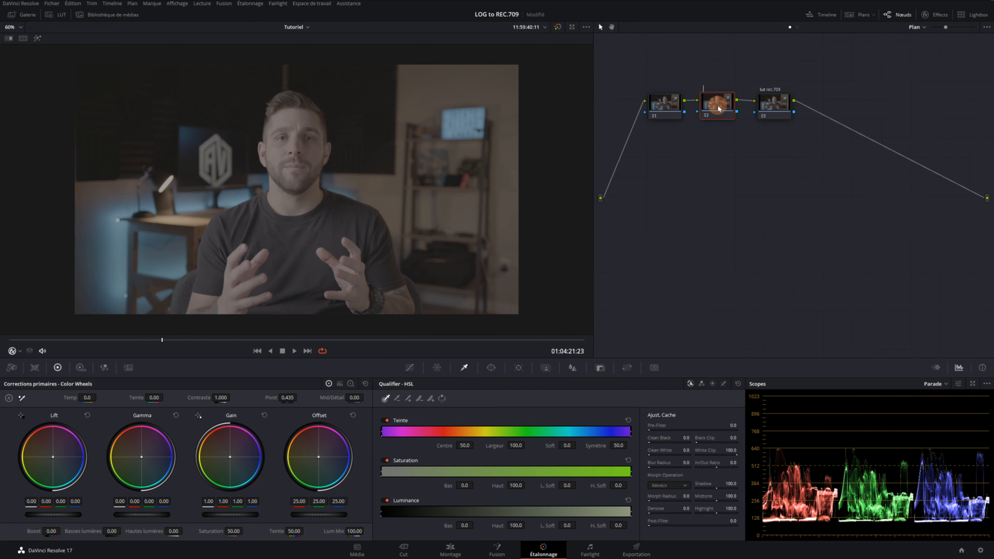
{"action": "left_click", "coordinate": [668, 108]}
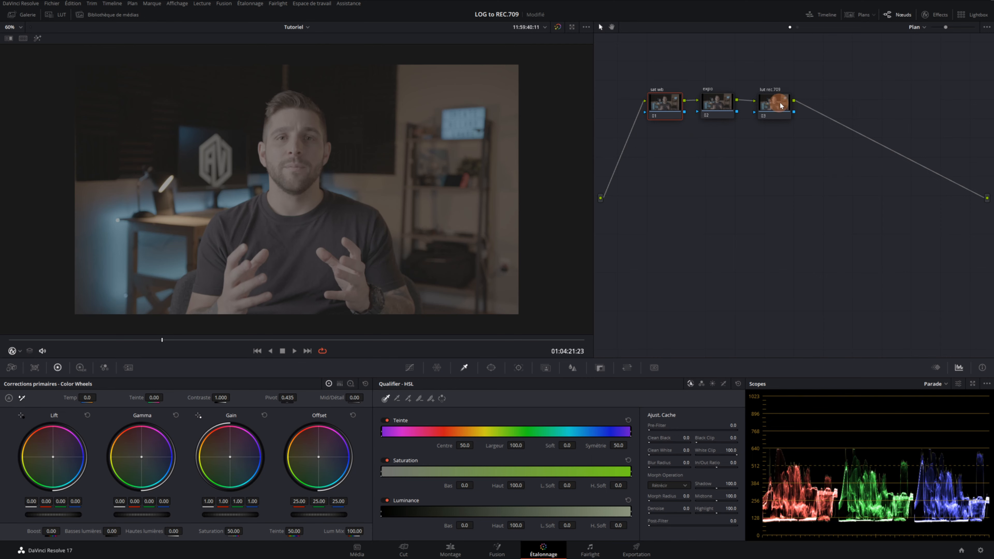
- Select the lut rec.709 node and examine the Blackmagic Design and Sony folders in the LUT browser
{"action": "left_click", "coordinate": [772, 103]}
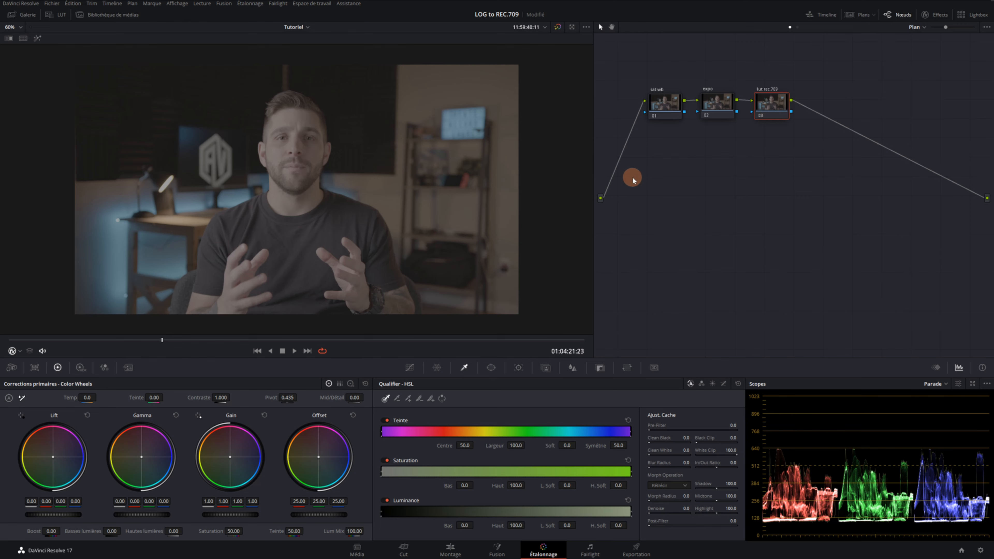
{"action": "left_click", "coordinate": [60, 16]}
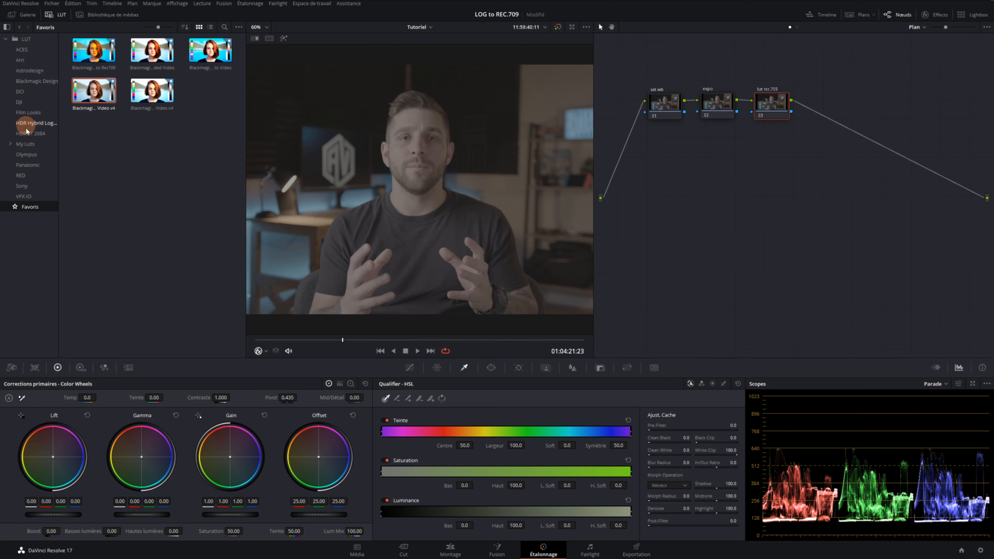
{"action": "left_click", "coordinate": [26, 84]}
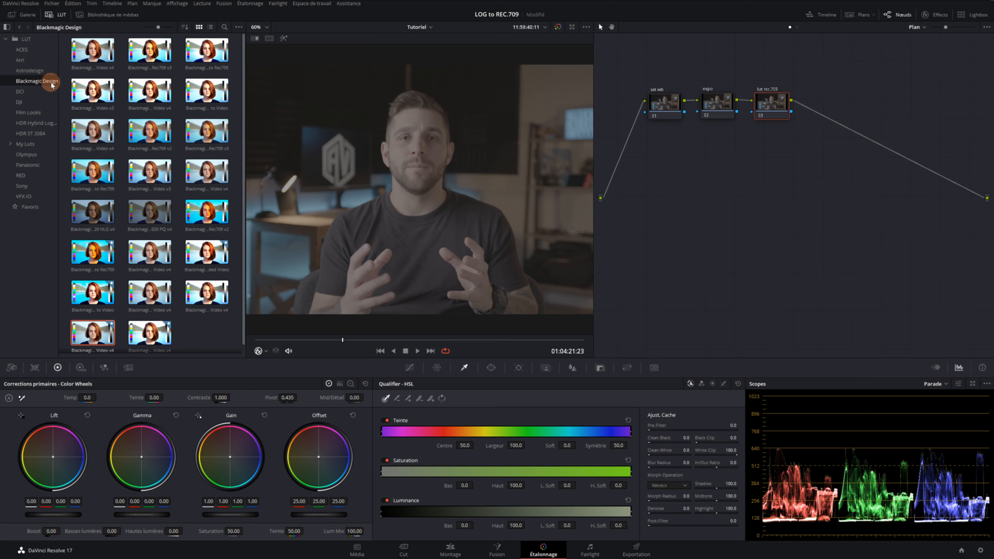
{"action": "left_click", "coordinate": [154, 307]}
{"action": "scroll", "coordinate": [155, 274], "scroll_direction": "down", "scroll_amount": 1}
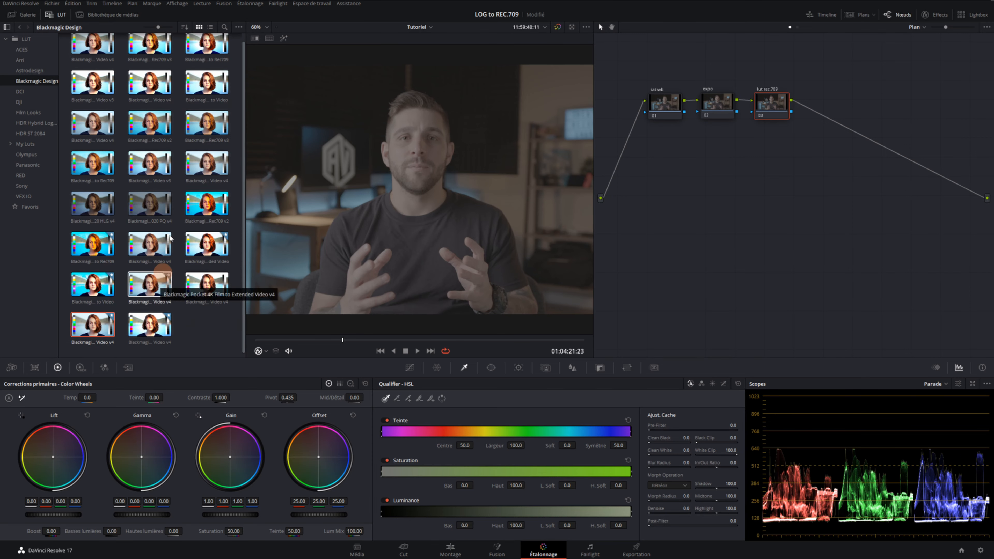
{"action": "scroll", "coordinate": [148, 266], "scroll_direction": "up", "scroll_amount": 1}
{"action": "scroll", "coordinate": [135, 276], "scroll_direction": "down", "scroll_amount": 1}
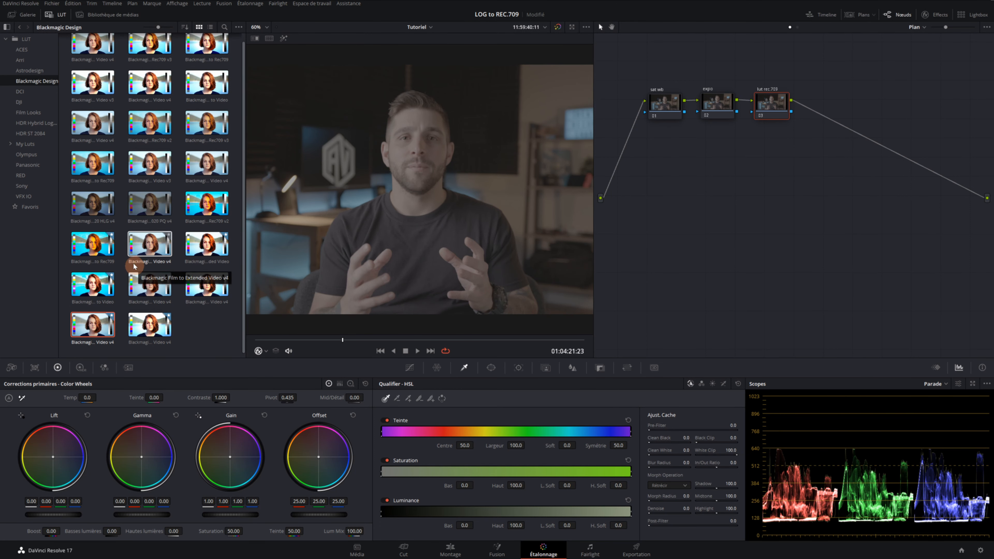
{"action": "left_click", "coordinate": [22, 184]}
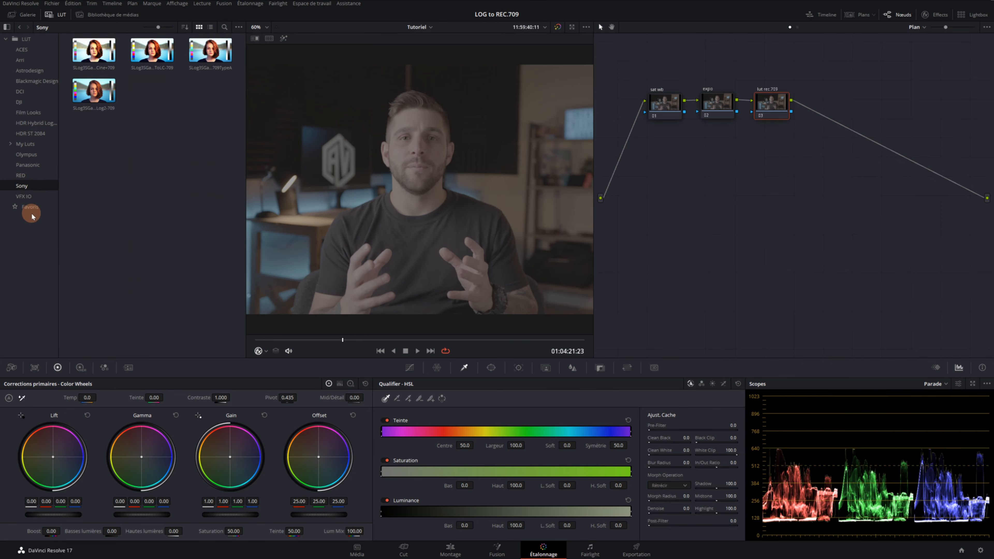
- Preview the Blackmagic Design LUTs and apply the favorite "Blackmagic Pocket 6K Film to Extended Video v4" to the lut rec.709 node
{"action": "left_click", "coordinate": [33, 83]}
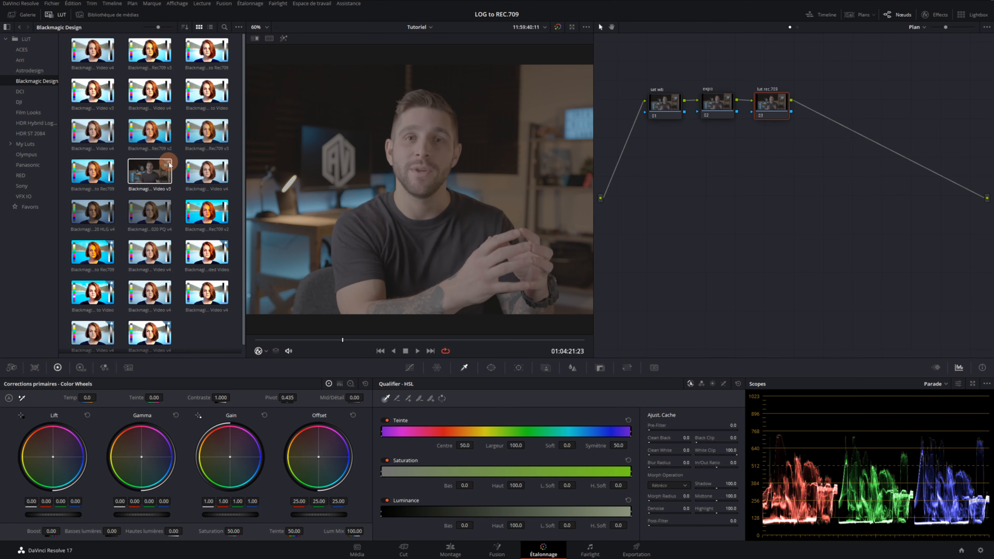
{"action": "left_click", "coordinate": [32, 208]}
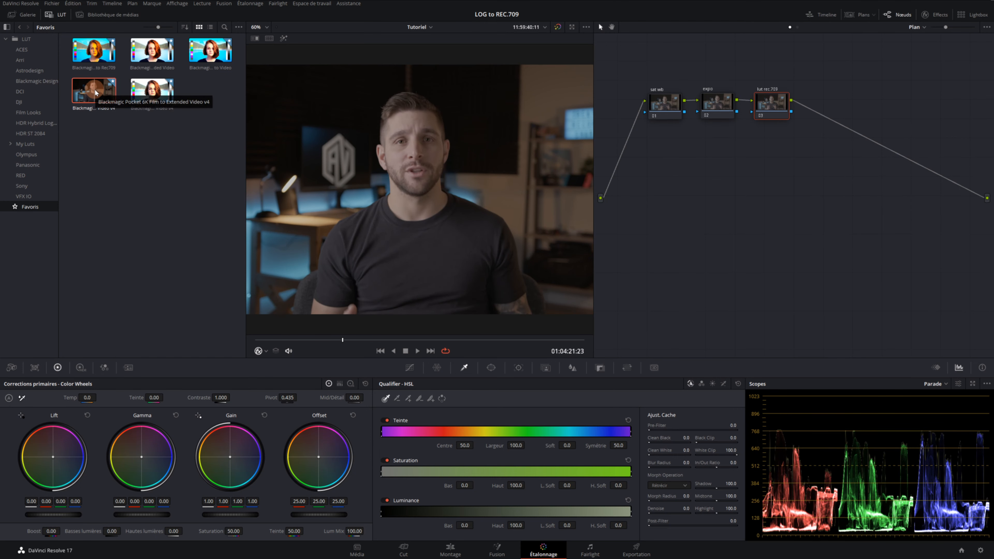
{"action": "left_click_drag", "start_coordinate": [96, 92], "coordinate": [779, 108]}
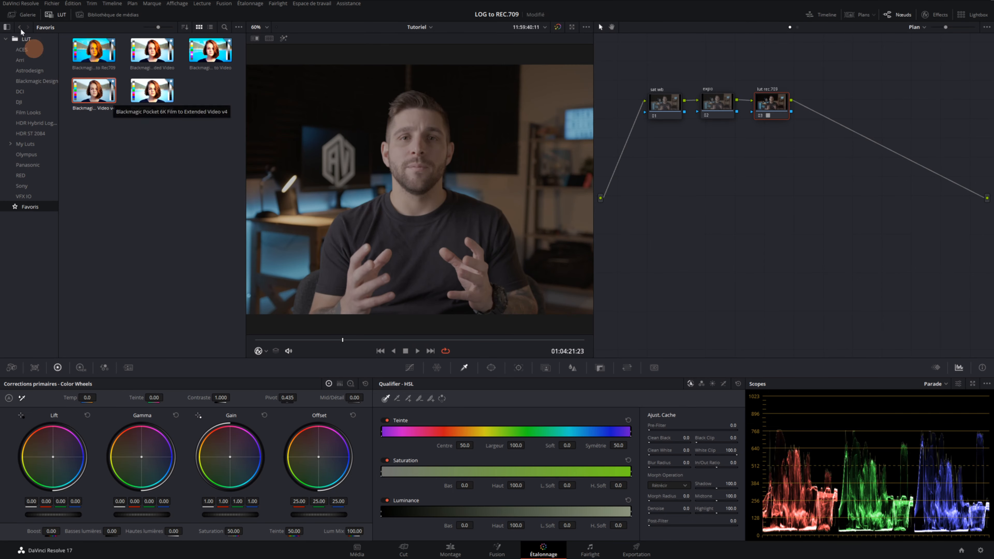
- Close the LUT browser and lower the expo node's Lift to -0.01
{"action": "left_click", "coordinate": [60, 16]}
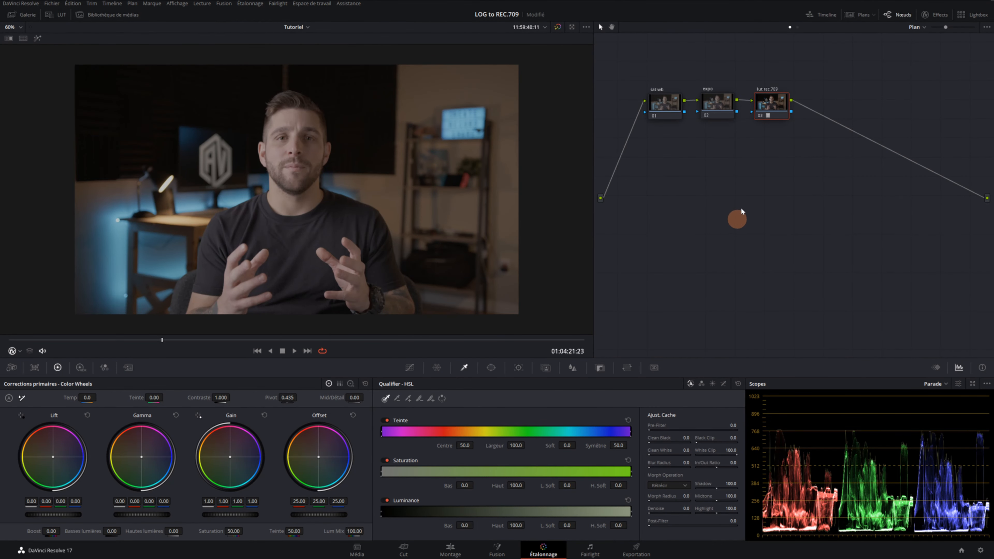
{"action": "left_click", "coordinate": [712, 111]}
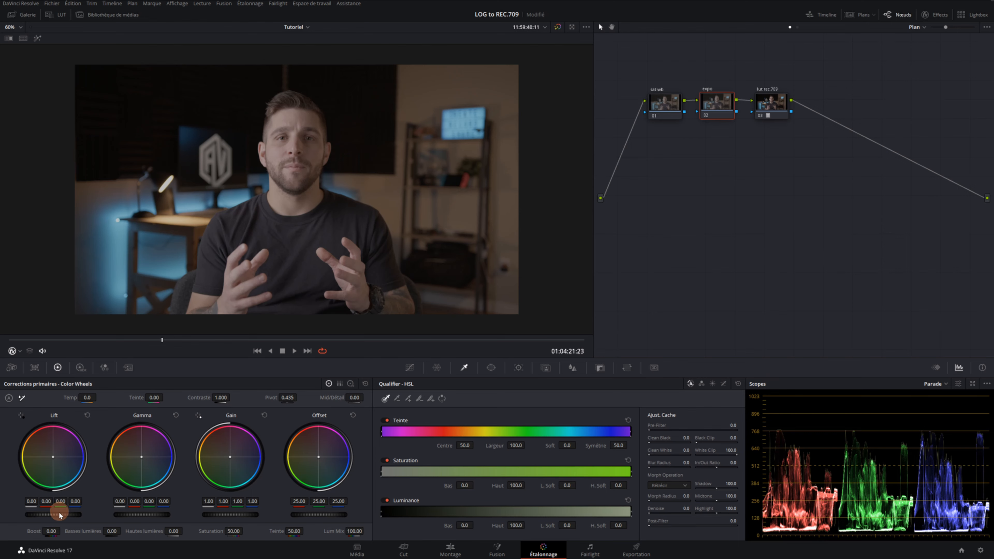
{"action": "left_click_drag", "start_coordinate": [43, 512], "coordinate": [39, 512]}
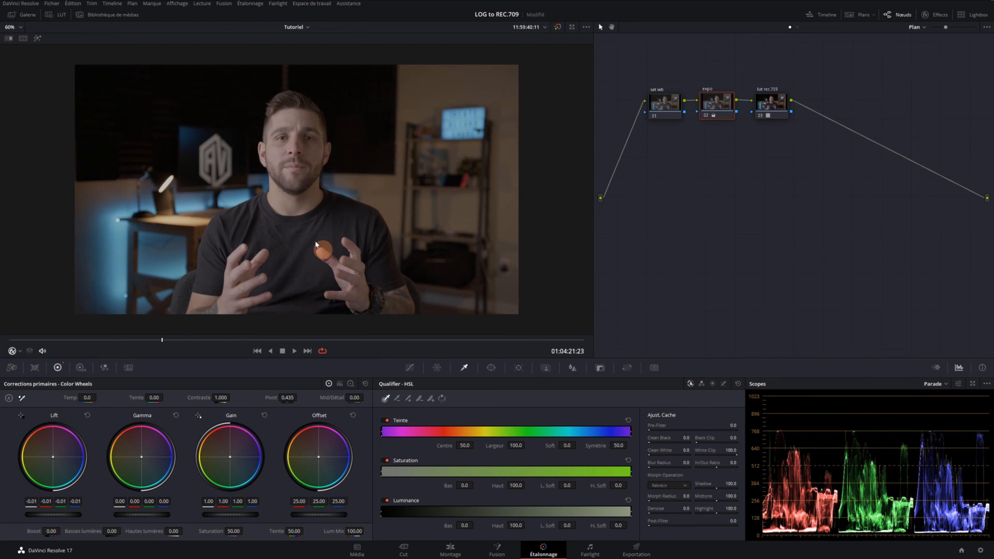
- Try a saturation change and a cooler temperature on the sat wb node, resetting each to its default
{"action": "left_click", "coordinate": [662, 103]}
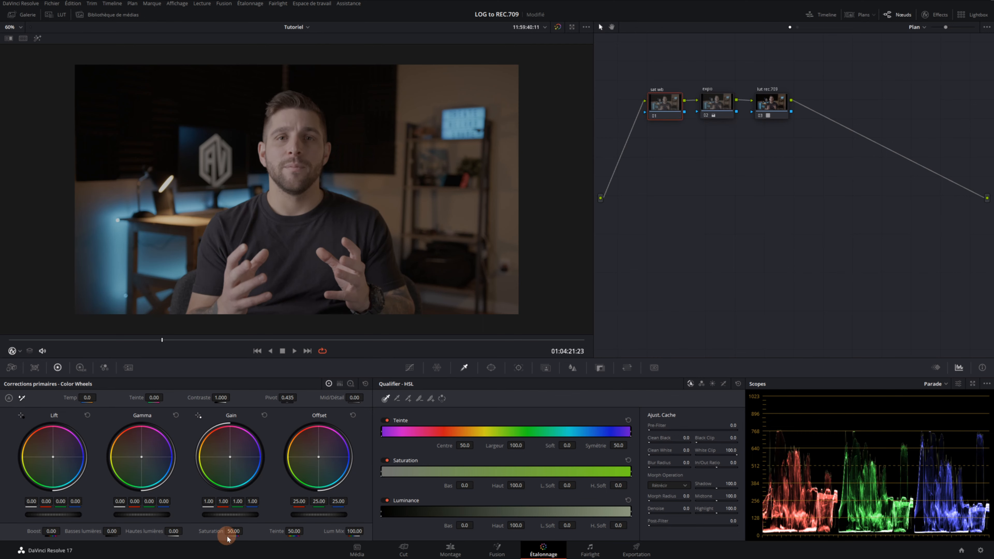
{"action": "mouse_move", "coordinate": [233, 531]}
{"action": "left_mouse_down"}
{"action": "mouse_move", "coordinate": [207, 532]}
{"action": "mouse_move", "coordinate": [242, 534]}
{"action": "left_mouse_up"}
{"action": "double_click", "coordinate": [210, 531]}
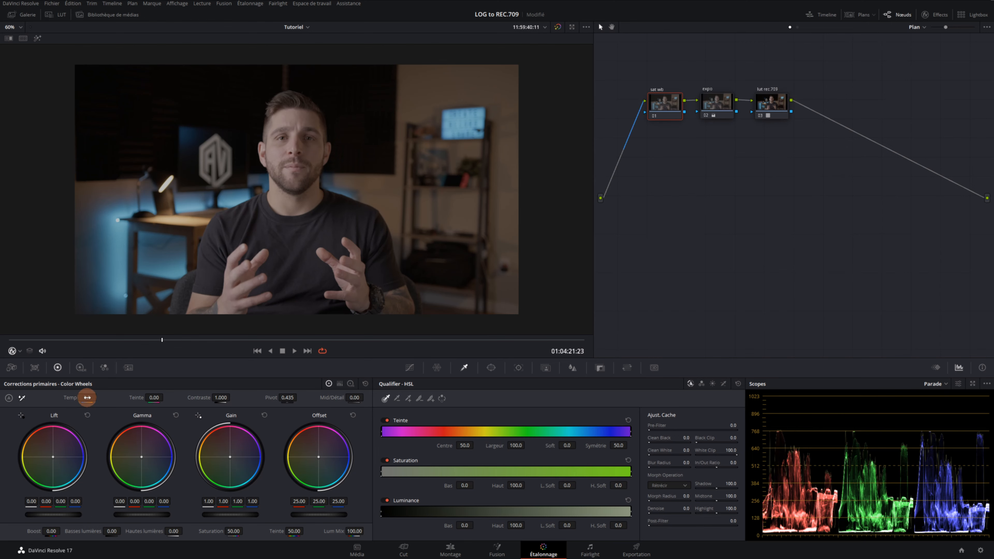
{"action": "left_click_drag", "start_coordinate": [86, 398], "coordinate": [76, 397]}
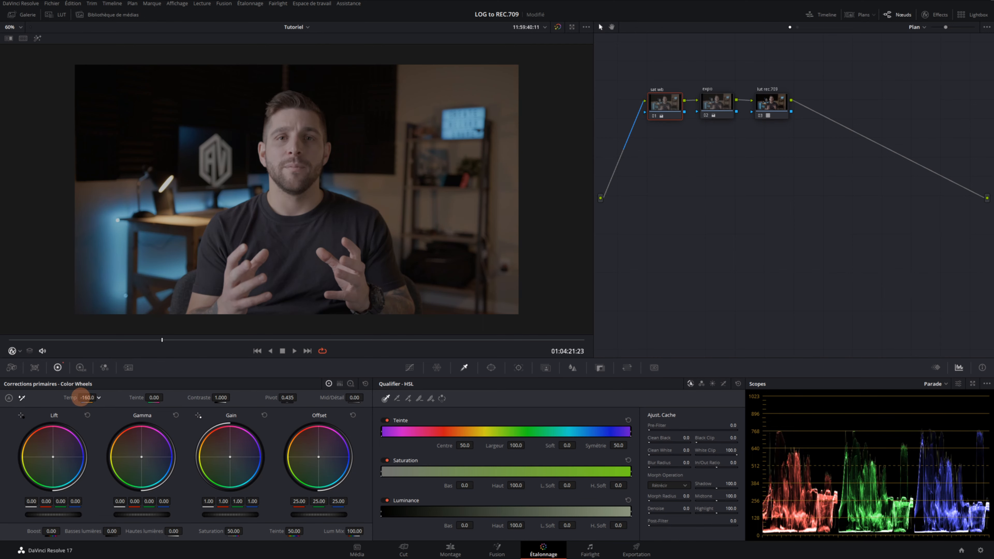
{"action": "left_click", "coordinate": [321, 152]}
{"action": "double_click", "coordinate": [70, 398]}
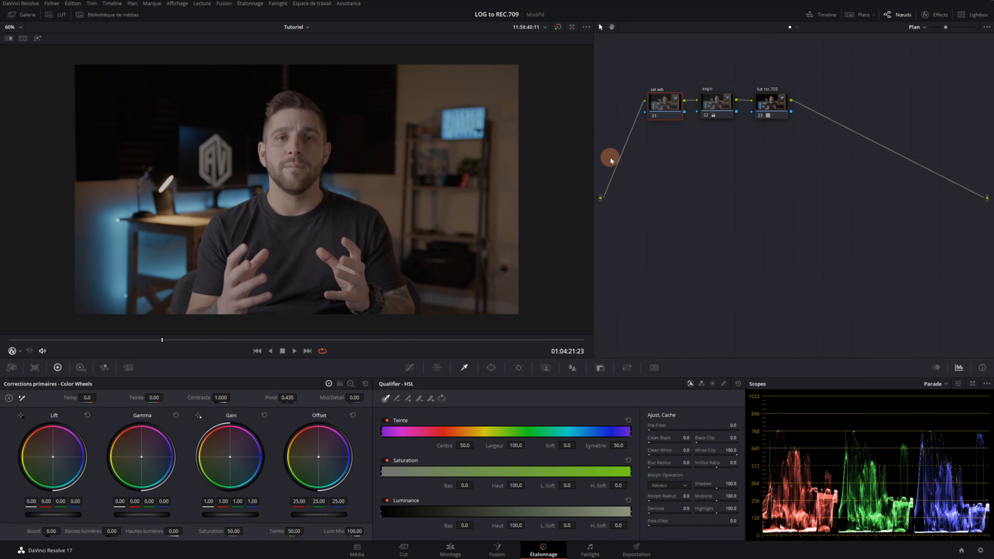
- Add a blank serial node after lut rec.709, delete the three labelled nodes and place the remaining one near the graph's start
{"action": "left_click", "coordinate": [771, 102]}
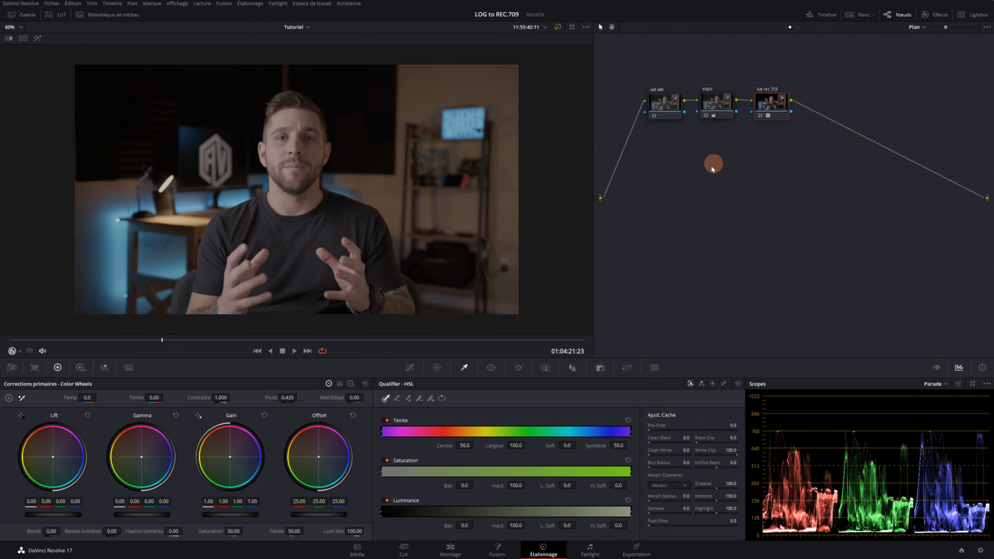
{"action": "key", "text": "alt+s"}
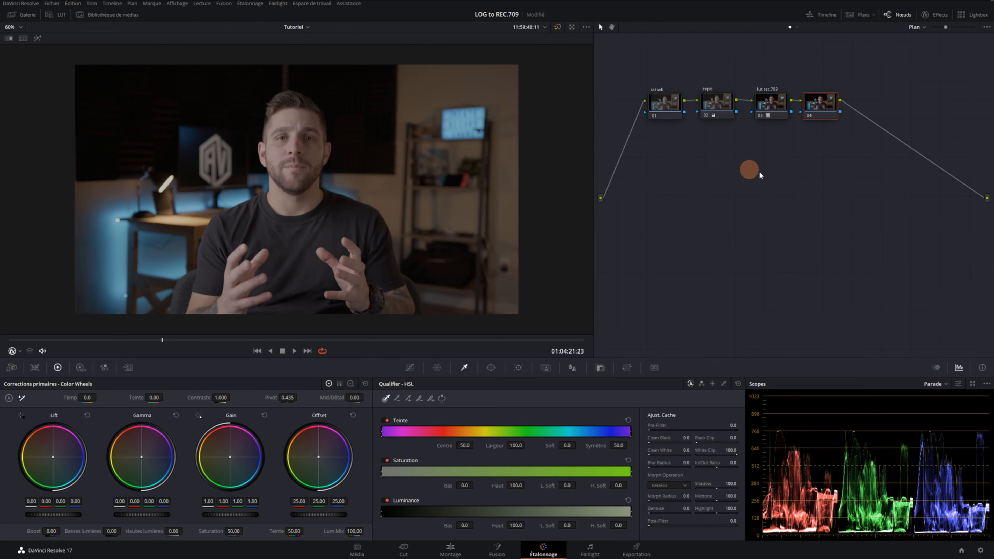
{"action": "left_click_drag", "start_coordinate": [634, 67], "coordinate": [774, 150]}
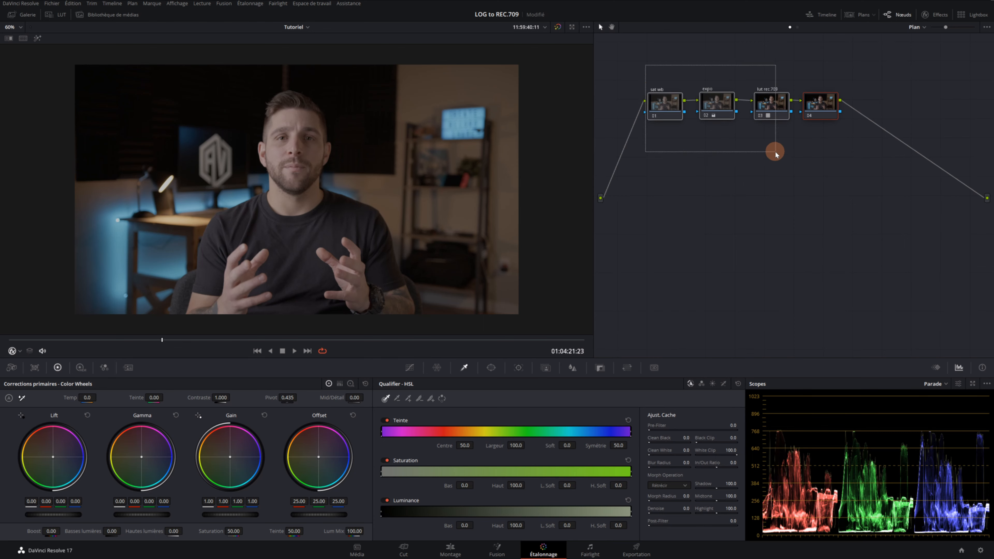
{"action": "key", "text": "Delete"}
{"action": "left_click_drag", "start_coordinate": [818, 107], "coordinate": [671, 110]}
- Add two serial nodes after the remaining node and label the third one "rec.709"
{"action": "key", "text": "alt+s"}
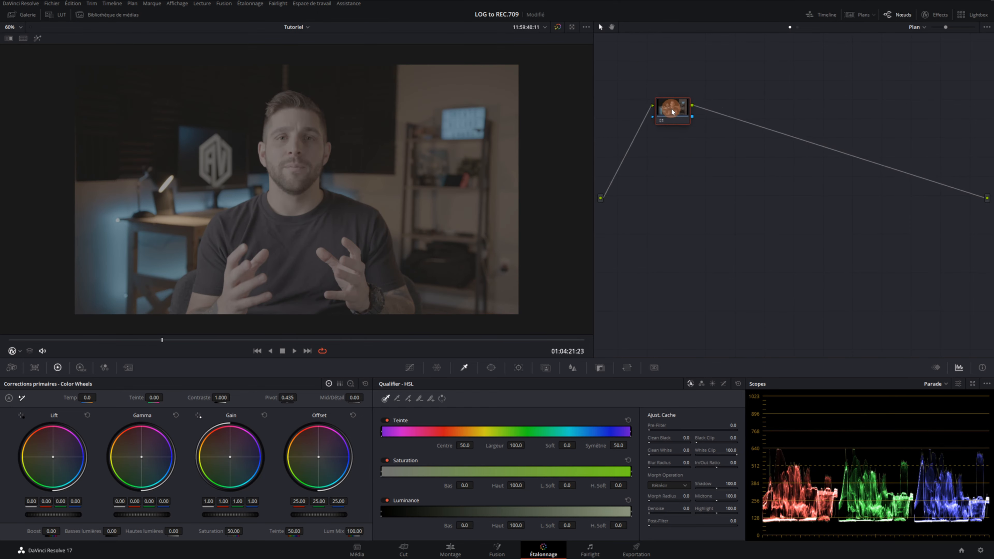
{"action": "key", "text": "alt+s"}
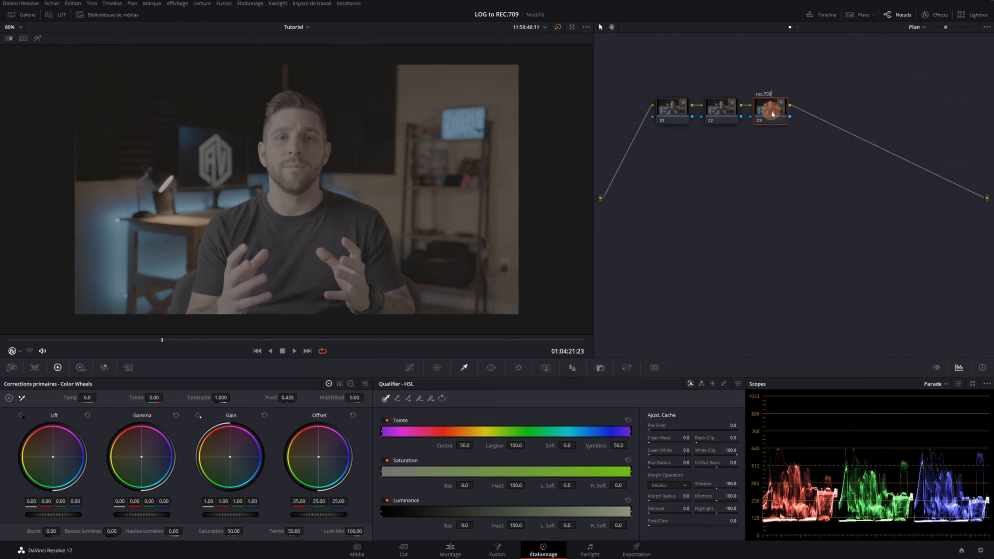
{"action": "key", "text": "Return"}
{"action": "left_click_drag", "start_coordinate": [766, 110], "coordinate": [769, 106]}
{"action": "key", "text": "ctrl+s"}
- Open the effects library, show all effects and filter the list back to favorites
{"action": "left_click", "coordinate": [927, 18]}
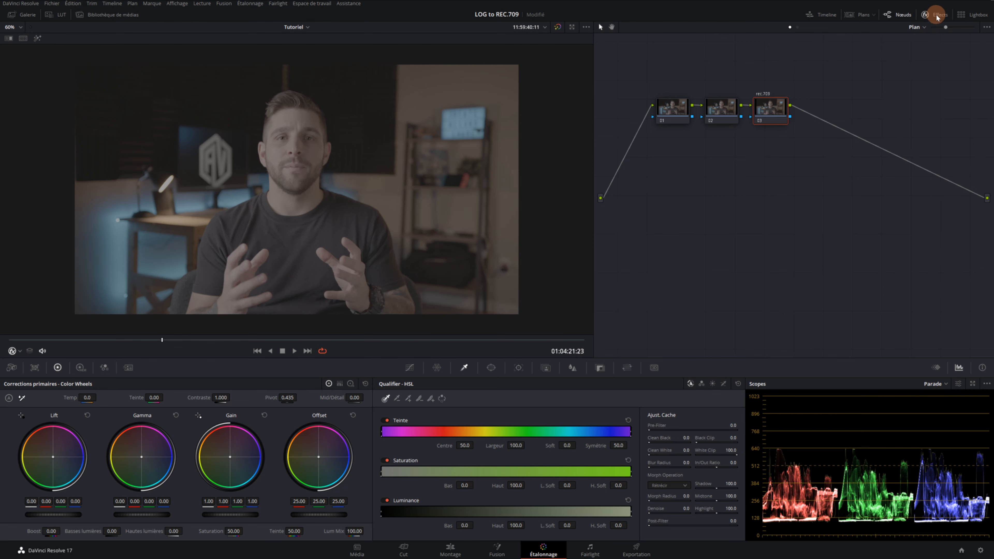
{"action": "left_click", "coordinate": [937, 17]}
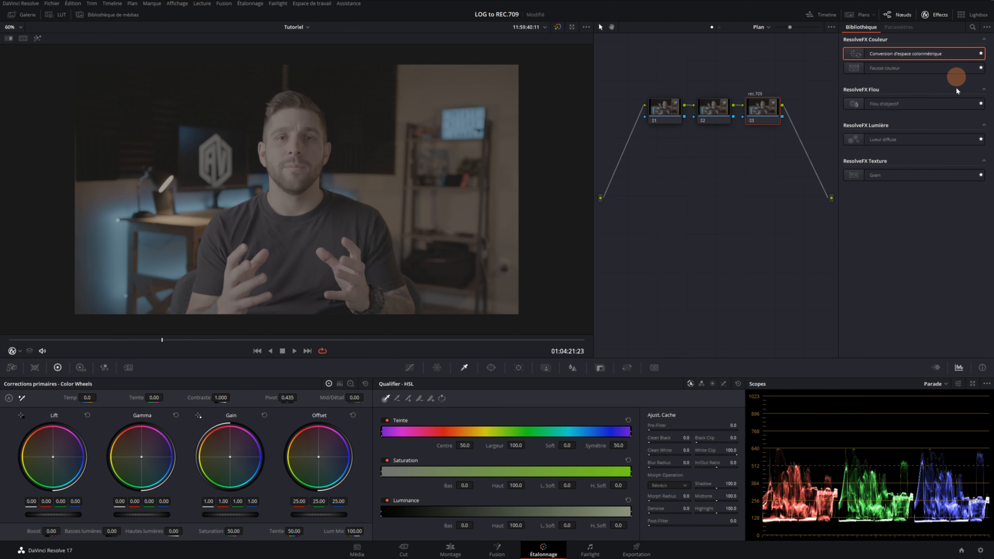
{"action": "left_click", "coordinate": [987, 28]}
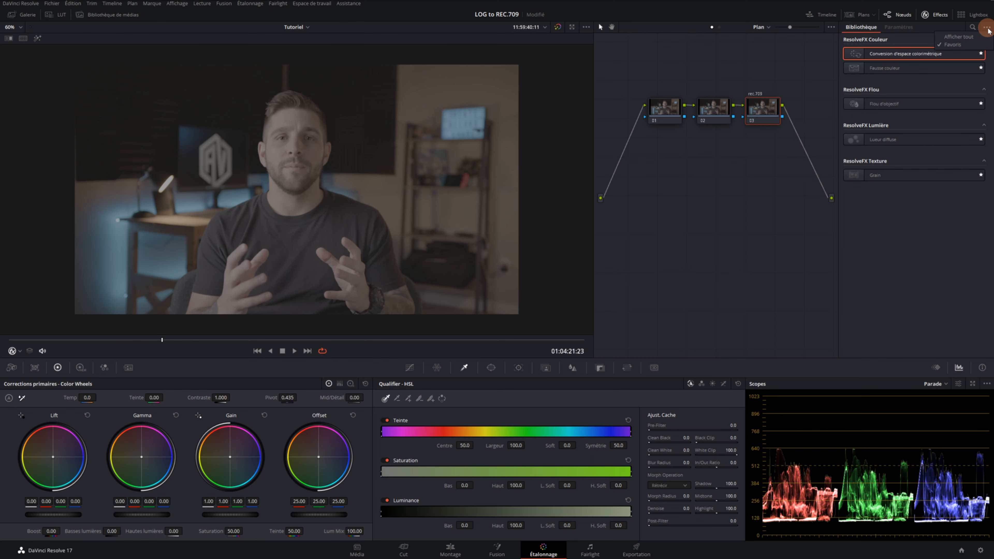
{"action": "left_click", "coordinate": [953, 45]}
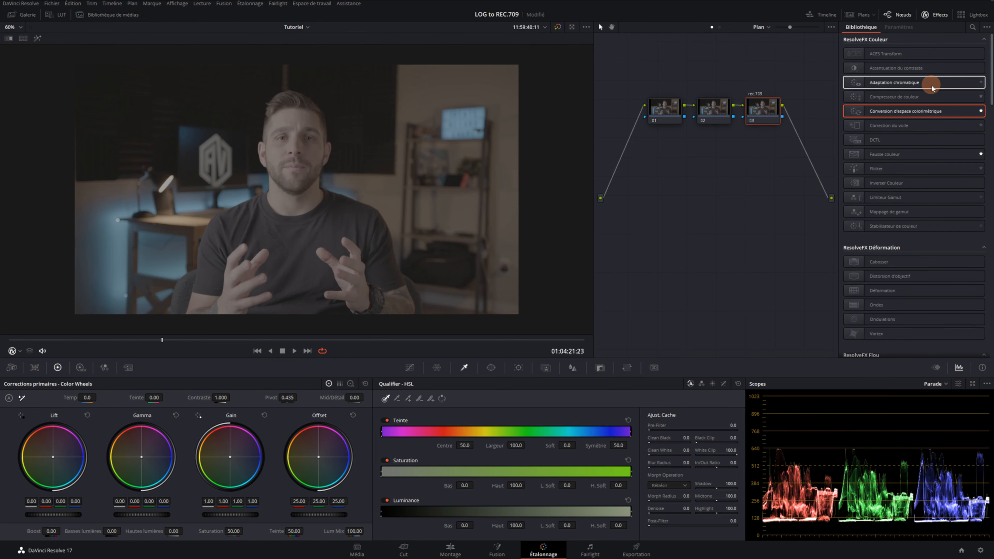
{"action": "left_click", "coordinate": [987, 27]}
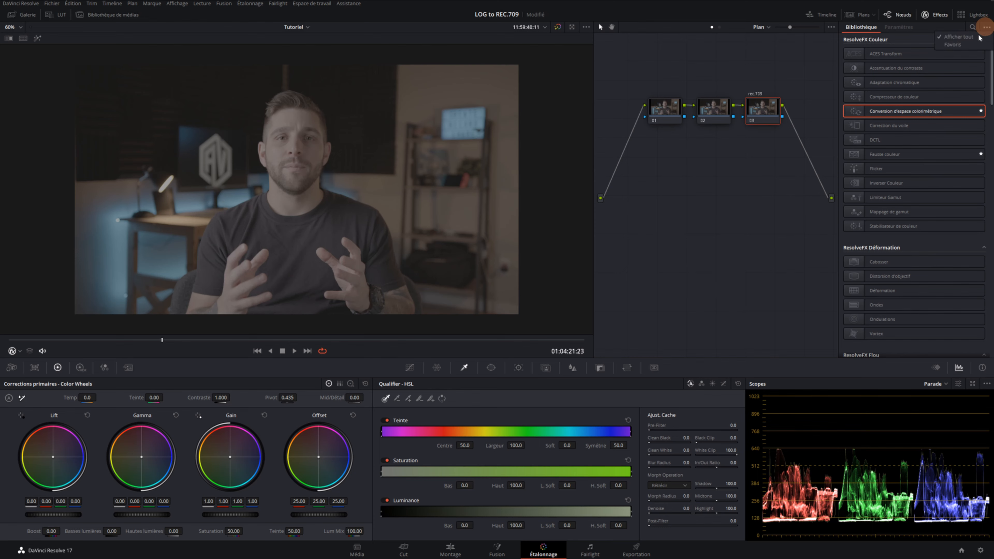
{"action": "left_click", "coordinate": [956, 45]}
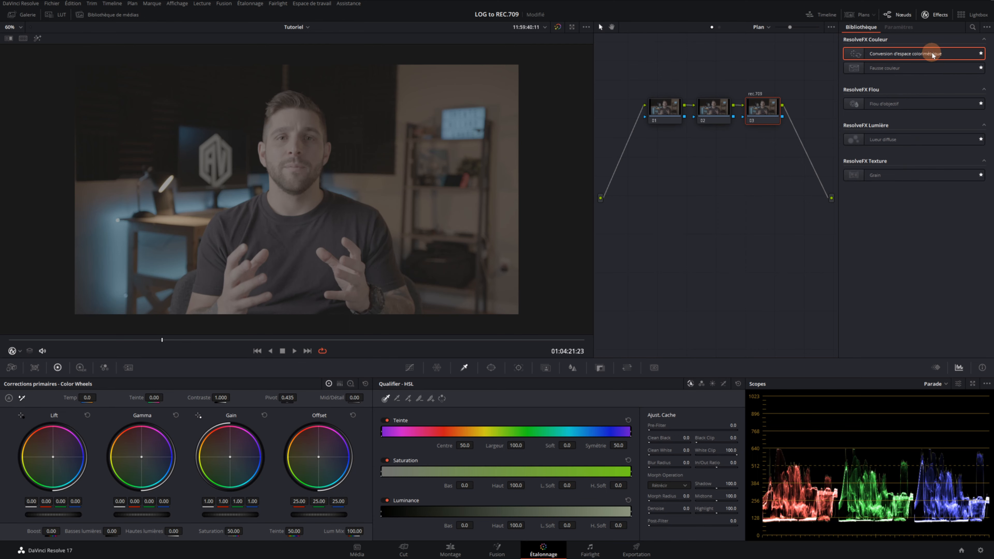
- Apply Conversion d'espace colorimétrique to the rec.709 node and set its source color space to Blackmagic Design Video Gen 5
{"action": "left_click_drag", "start_coordinate": [933, 55], "coordinate": [763, 113]}
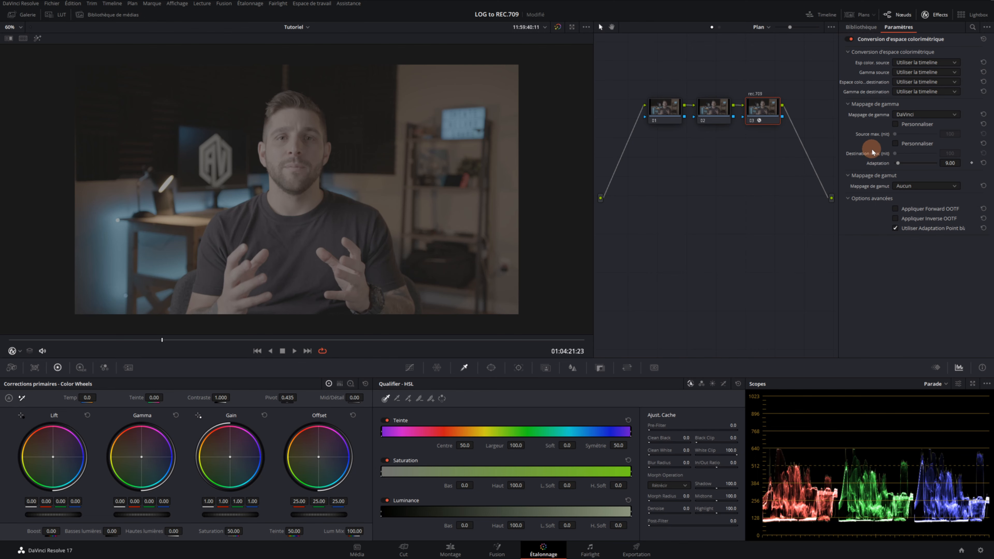
{"action": "left_click", "coordinate": [952, 64]}
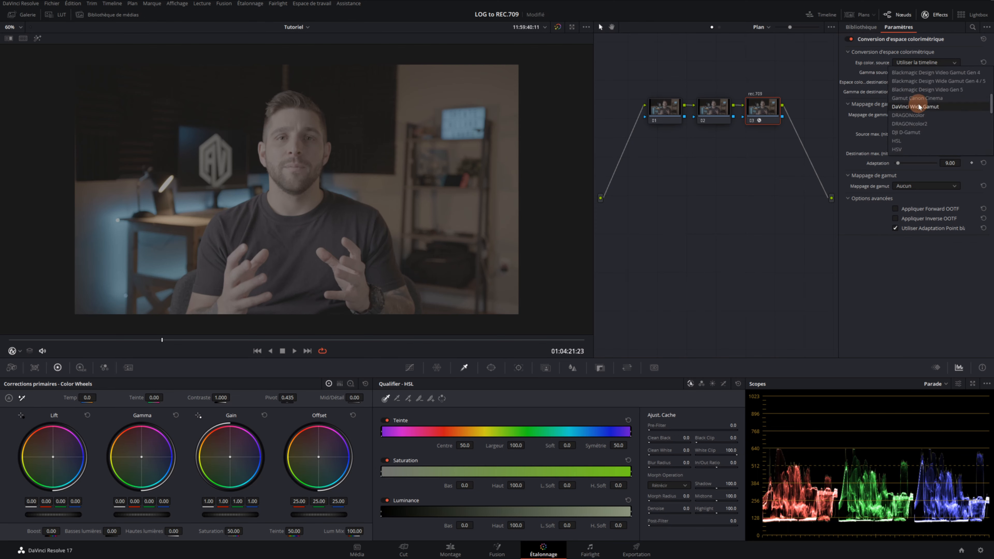
{"action": "scroll", "coordinate": [918, 108], "scroll_direction": "up", "scroll_amount": 3}
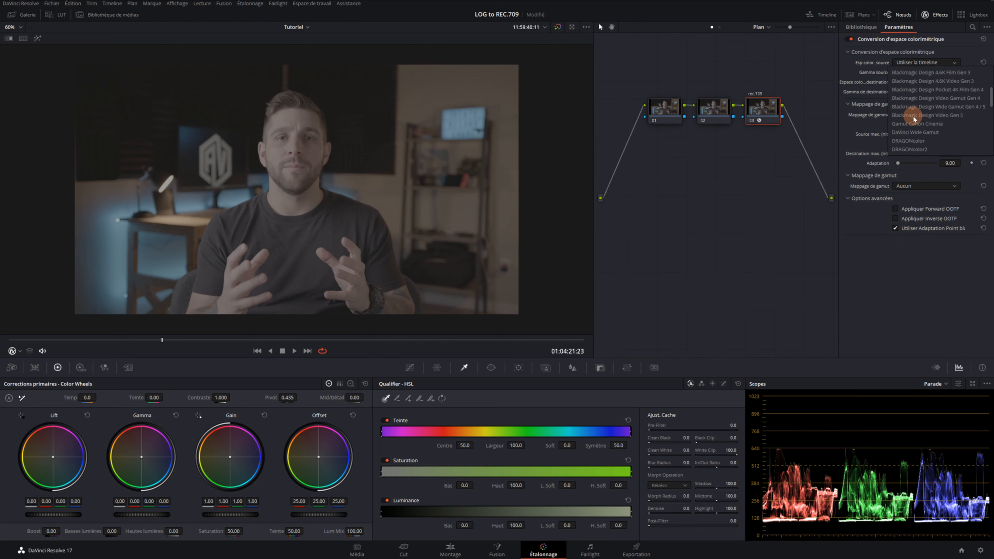
{"action": "scroll", "coordinate": [913, 115], "scroll_direction": "up", "scroll_amount": 1}
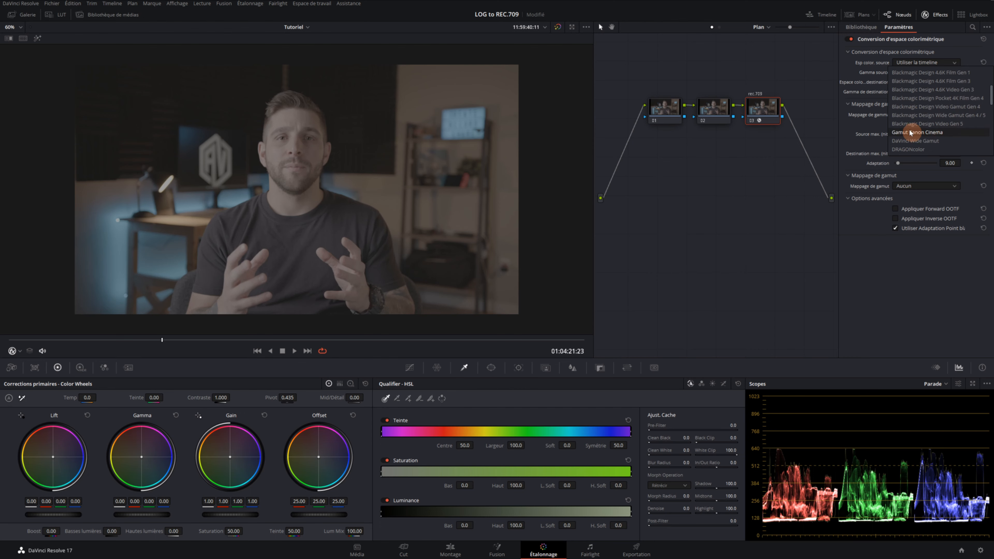
{"action": "left_click", "coordinate": [948, 123]}
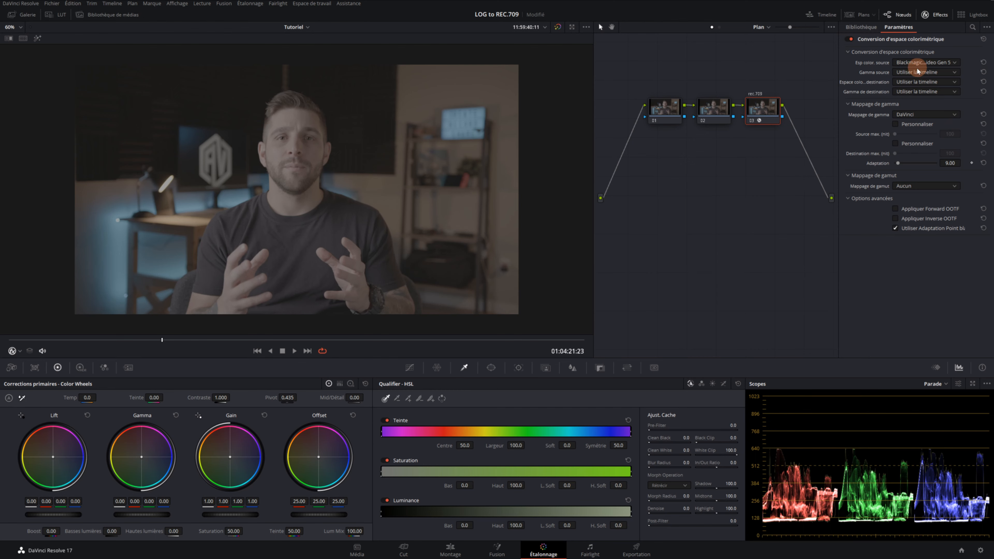
- Set the color space conversion's source gamma to Blackmagic Design Video Gen 5 and close the effects settings
{"action": "left_click", "coordinate": [953, 71]}
{"action": "scroll", "coordinate": [934, 118], "scroll_direction": "down", "scroll_amount": 3}
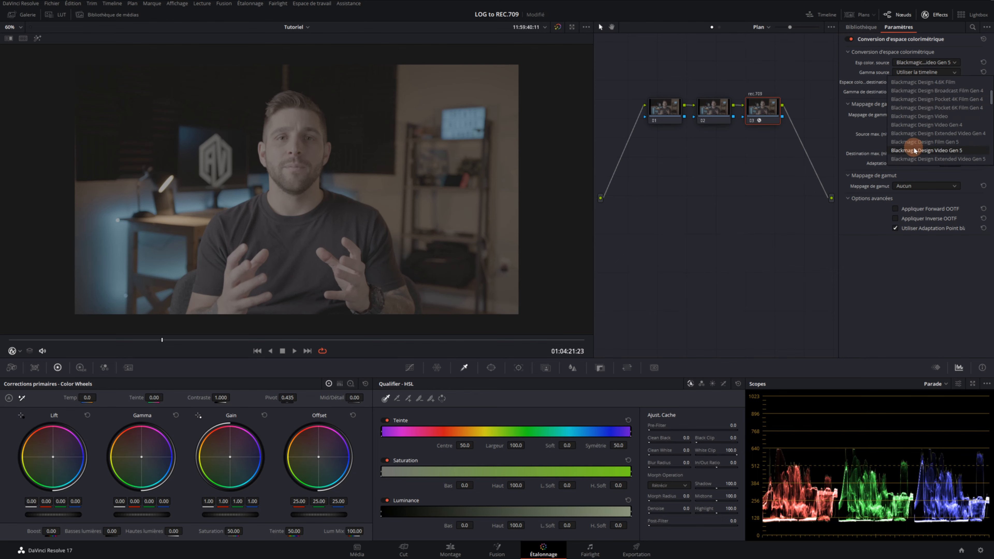
{"action": "left_click", "coordinate": [954, 151]}
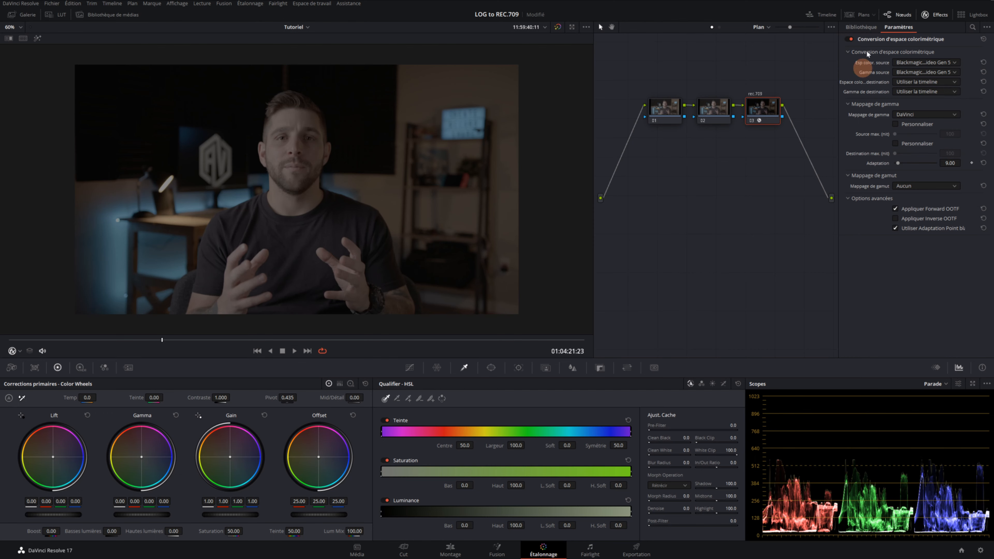
{"action": "left_click", "coordinate": [934, 14]}
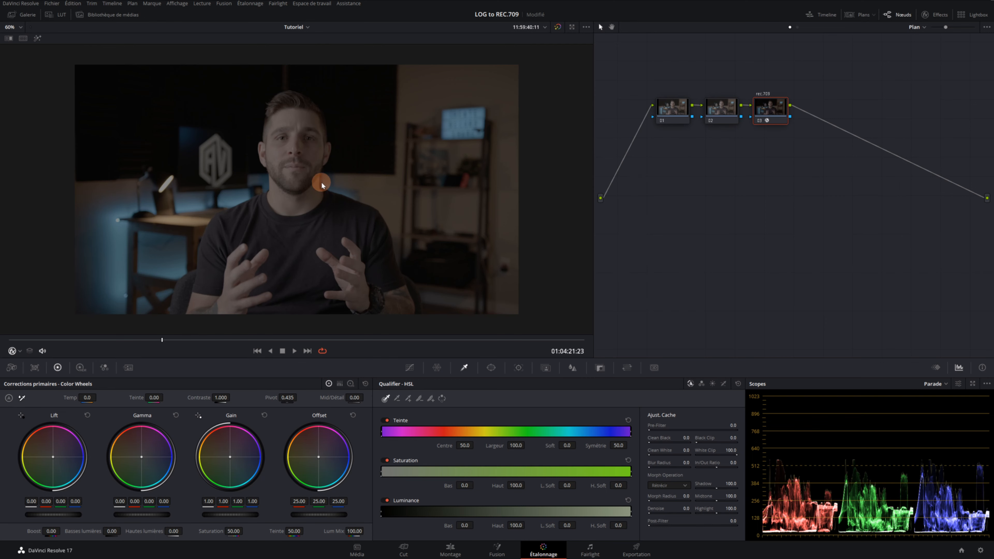
- Raise node 02's Gain to 1.31 and its Gamma to 0.01
{"action": "left_click", "coordinate": [719, 113]}
{"action": "left_click_drag", "start_coordinate": [226, 514], "coordinate": [326, 508]}
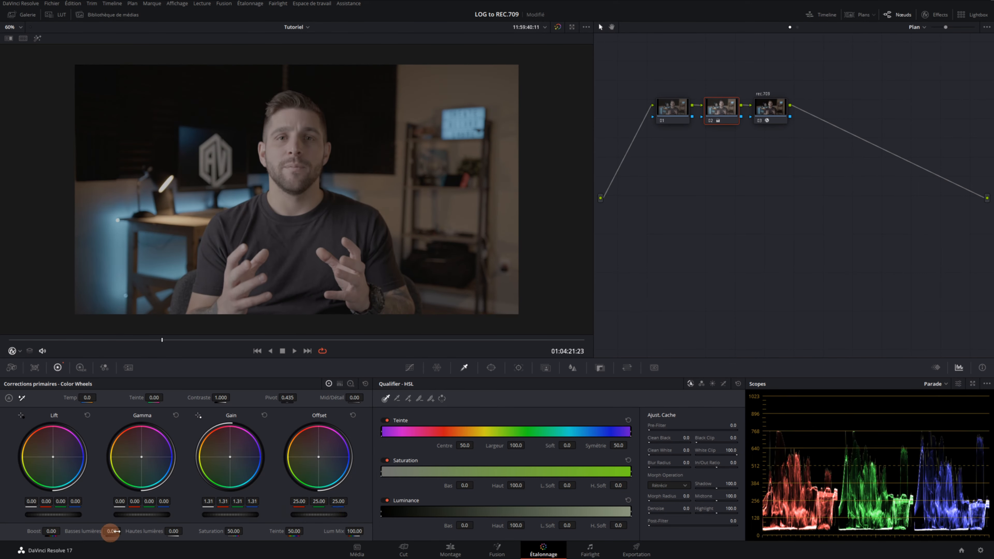
{"action": "left_click_drag", "start_coordinate": [136, 519], "coordinate": [144, 511]}
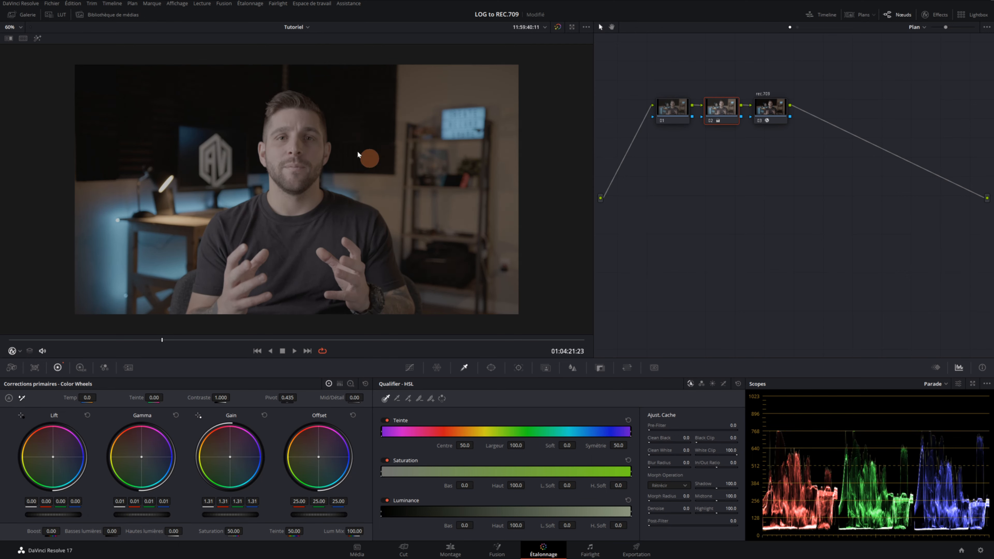
- Add a serial node after the rec.709 node and view the favorite effects in the library
{"action": "left_click", "coordinate": [775, 108]}
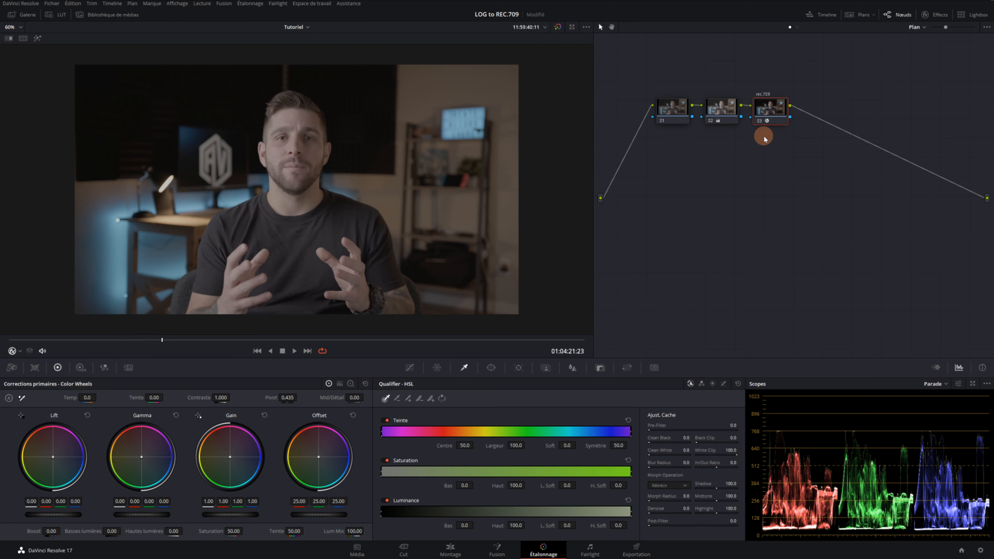
{"action": "key", "text": "alt+s"}
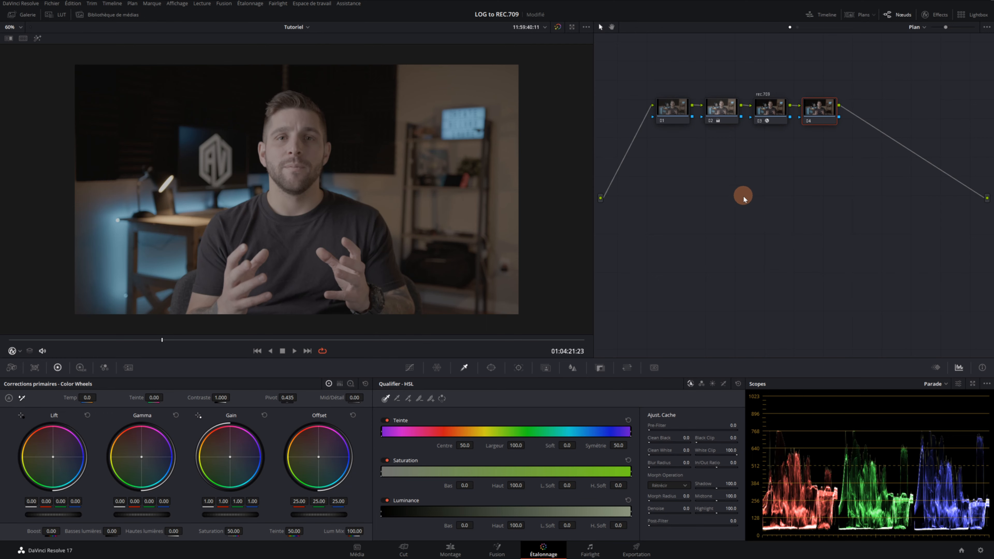
{"action": "left_click", "coordinate": [925, 15]}
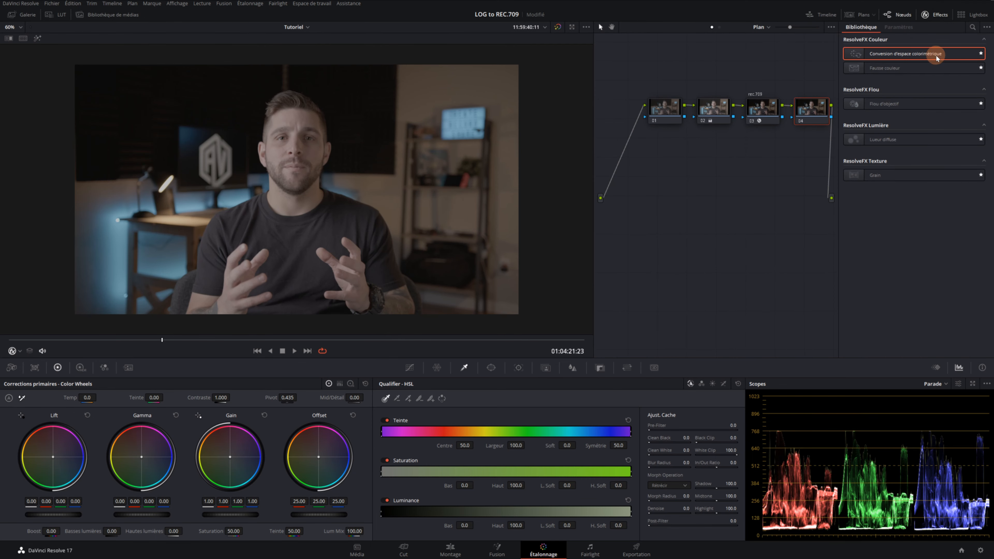
{"action": "left_click", "coordinate": [938, 17]}
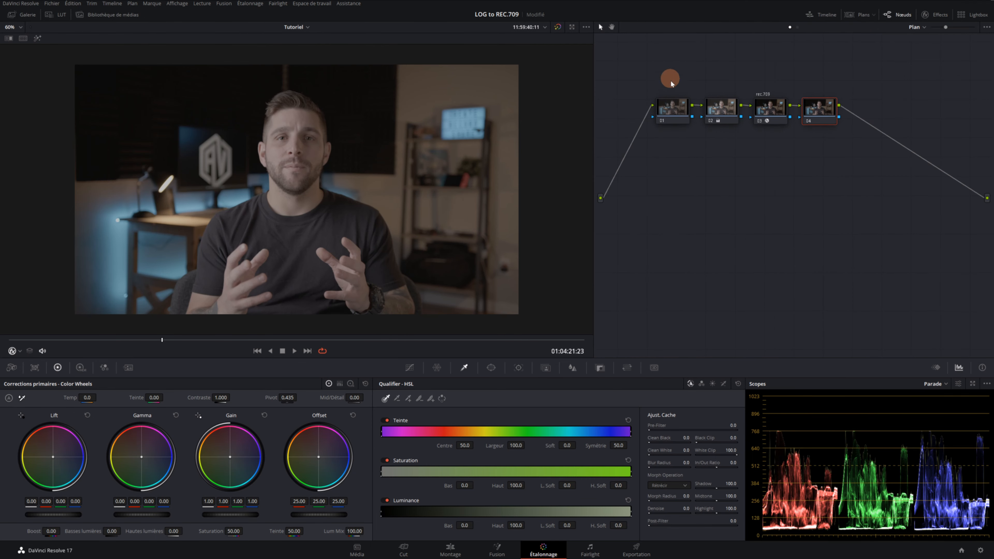
- Delete the first three nodes and move the remaining blank node toward the start of the graph
{"action": "left_click_drag", "start_coordinate": [666, 77], "coordinate": [777, 146]}
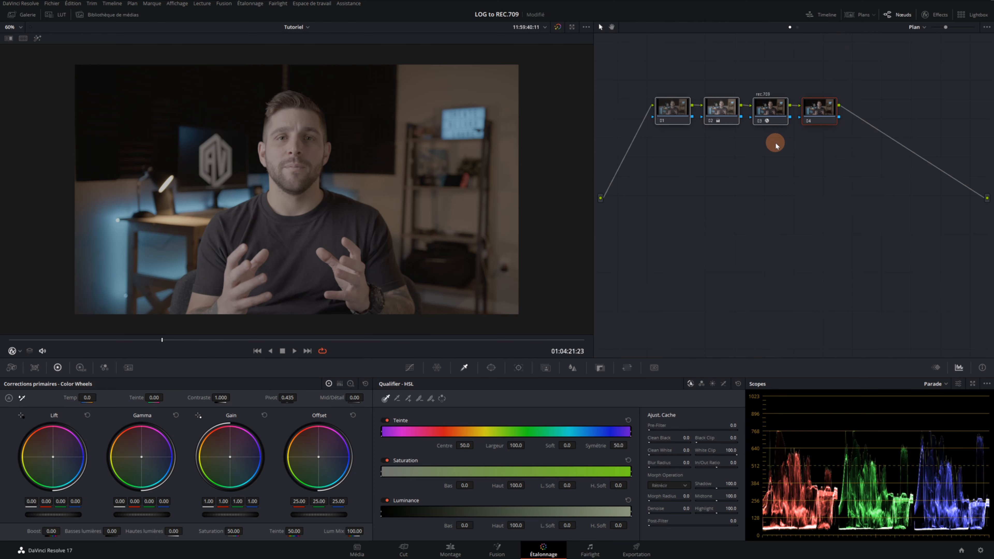
{"action": "key", "text": "Delete"}
{"action": "left_click_drag", "start_coordinate": [808, 112], "coordinate": [681, 106]}
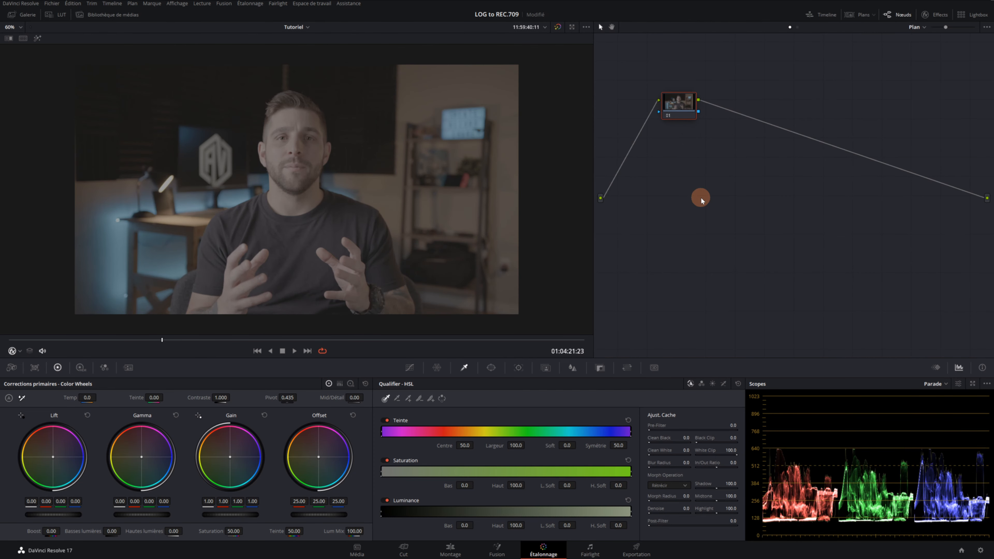
{"action": "left_click", "coordinate": [366, 384]}
{"action": "left_click", "coordinate": [666, 253]}
{"action": "left_click_drag", "start_coordinate": [677, 109], "coordinate": [665, 105]}
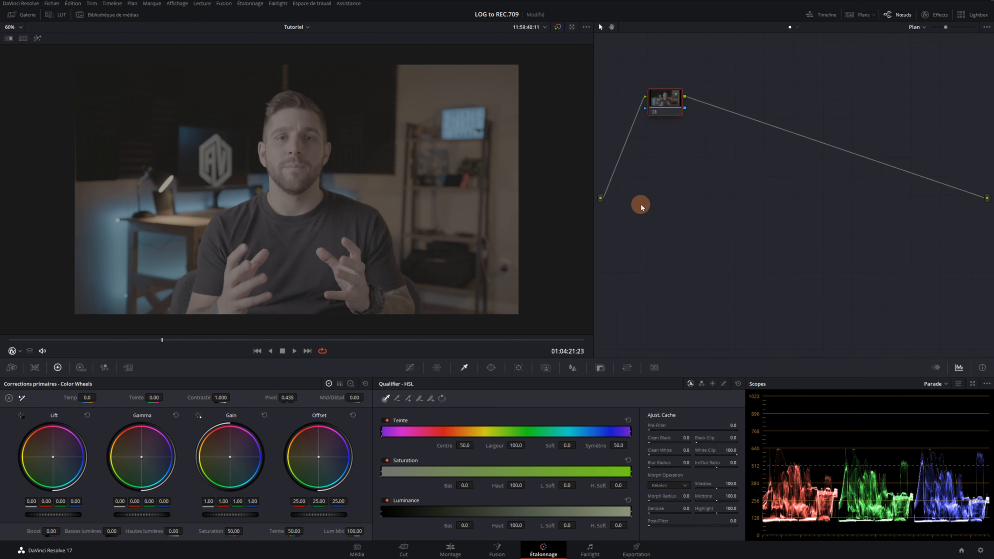
- In the project's color management settings, set the color science to DaVinci YRGB Color Managed
{"action": "left_click", "coordinate": [981, 551]}
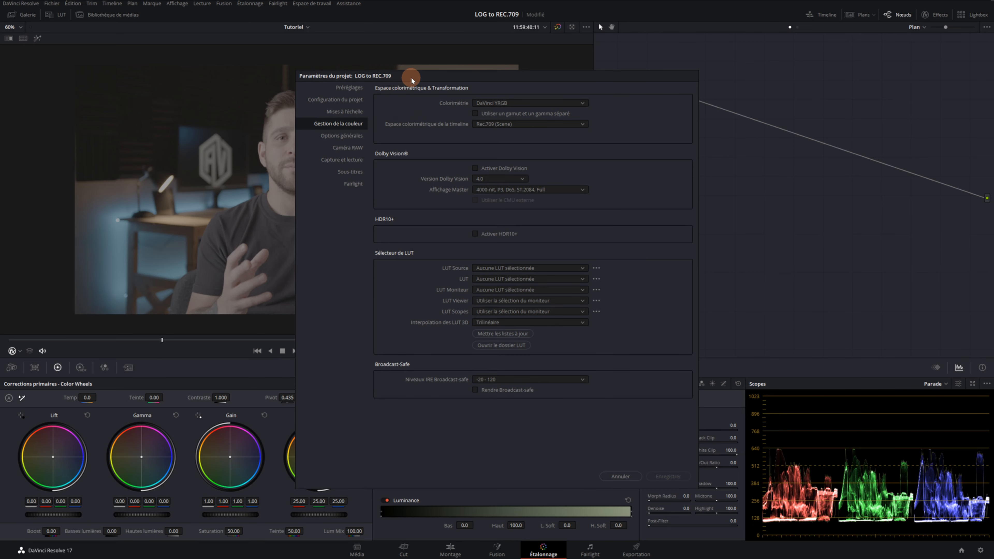
{"action": "left_click_drag", "start_coordinate": [411, 76], "coordinate": [656, 79]}
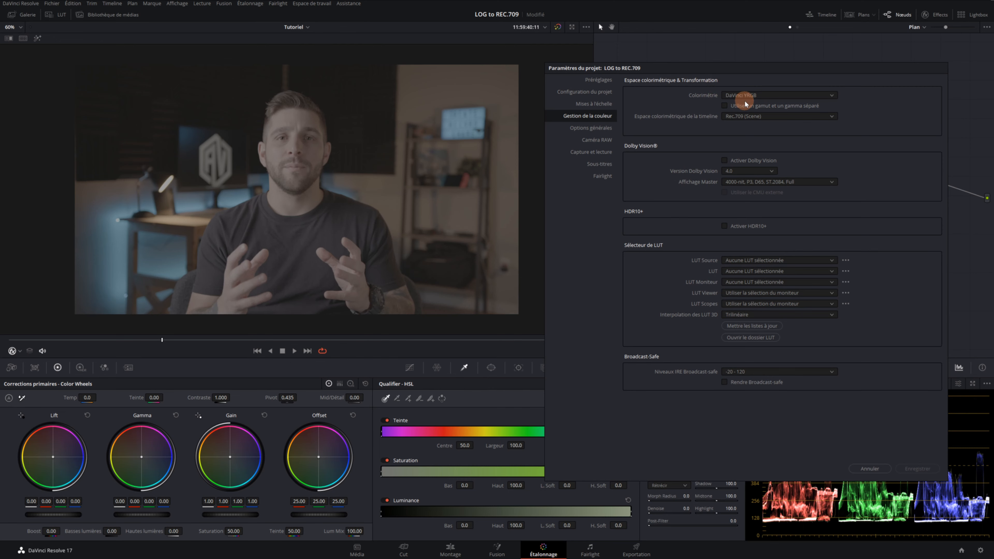
{"action": "left_click", "coordinate": [820, 97]}
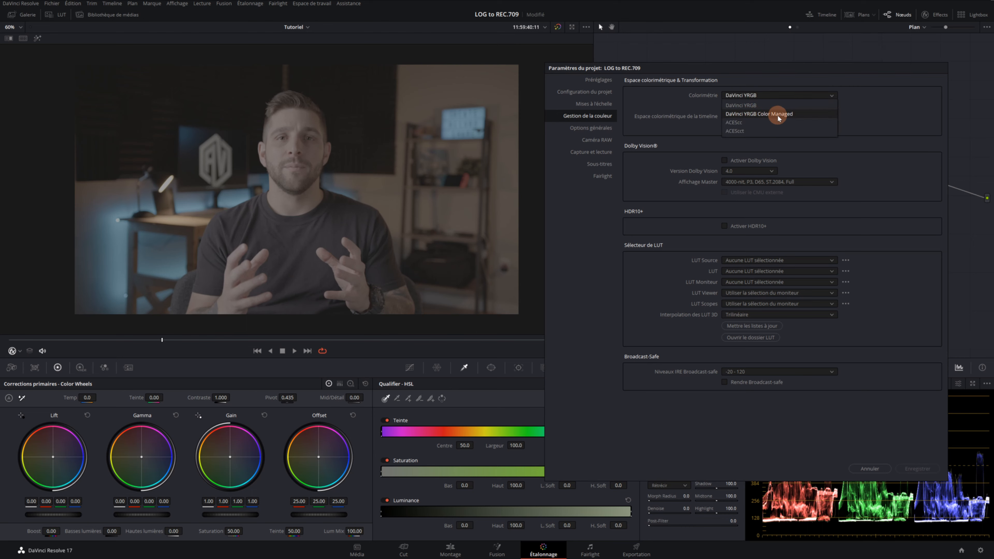
{"action": "left_click", "coordinate": [793, 115]}
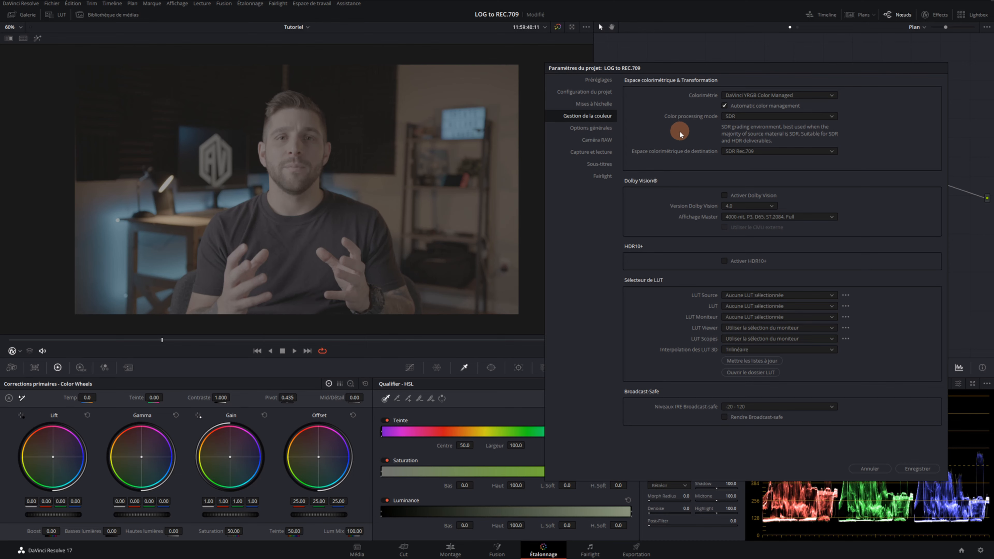
- Choose SDR as the color processing mode and save the project settings
{"action": "left_click", "coordinate": [826, 116]}
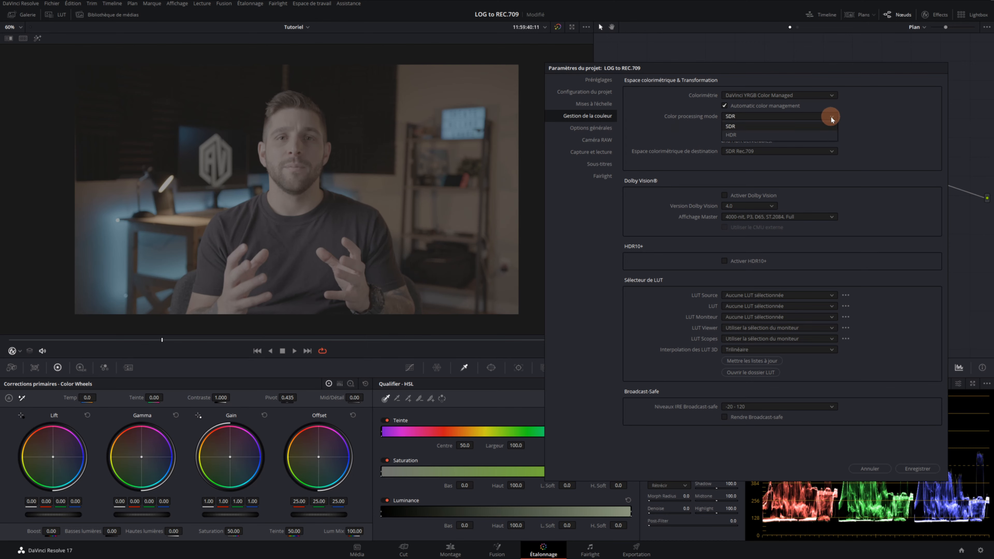
{"action": "left_click", "coordinate": [740, 126]}
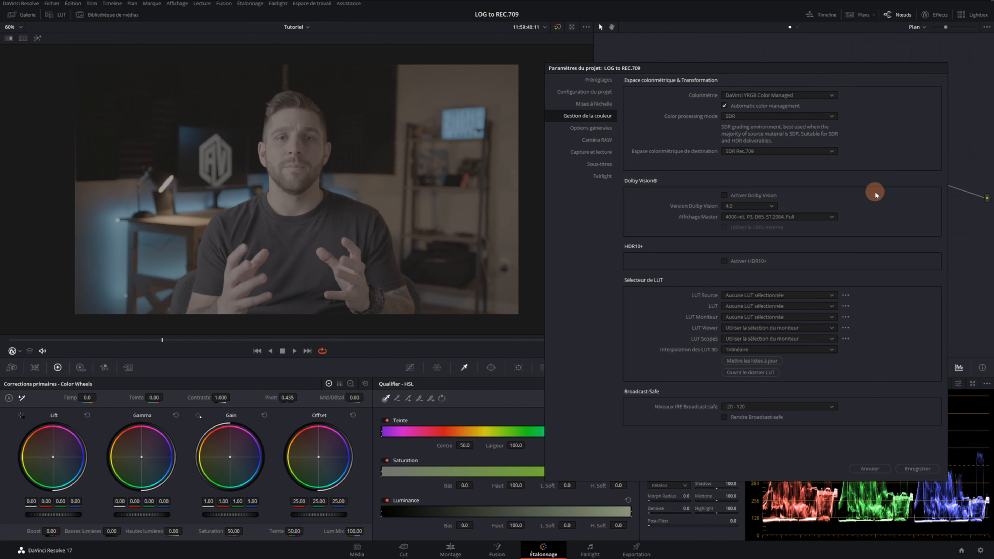
{"action": "left_click", "coordinate": [917, 469]}
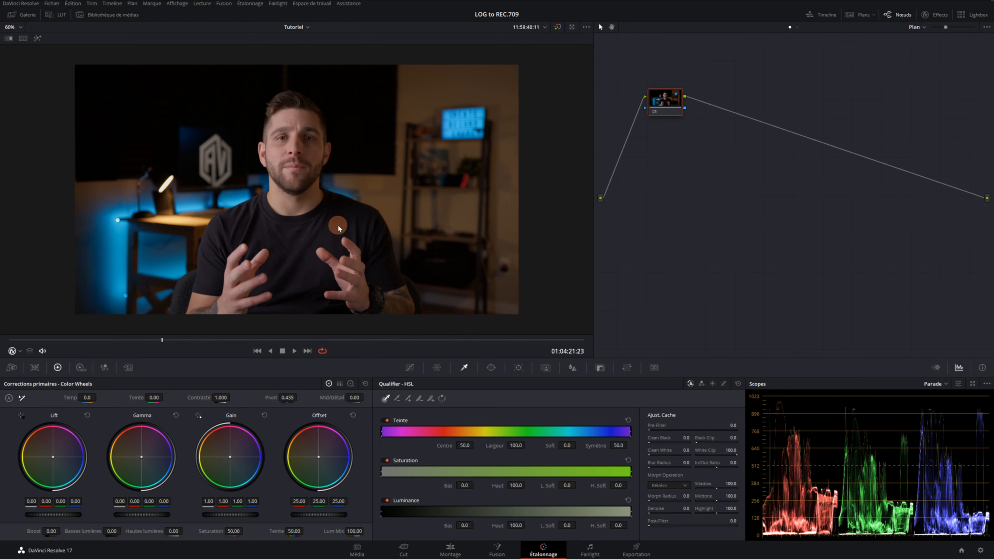
- Label the node "expo" and lower its Saturation to 38
{"action": "left_click_drag", "start_coordinate": [663, 101], "coordinate": [659, 98]}
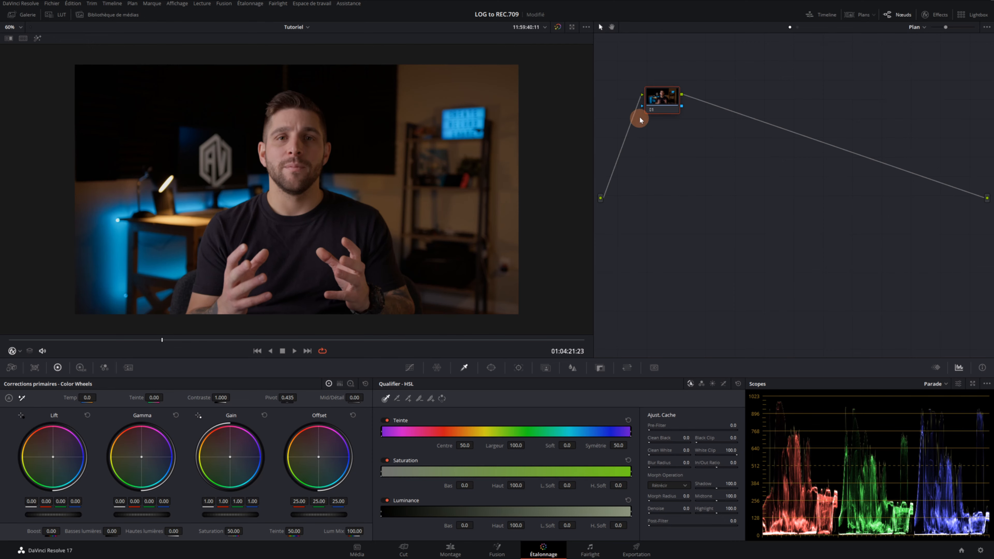
{"action": "type", "text": "expo"}
{"action": "left_click_drag", "start_coordinate": [234, 531], "coordinate": [211, 532]}
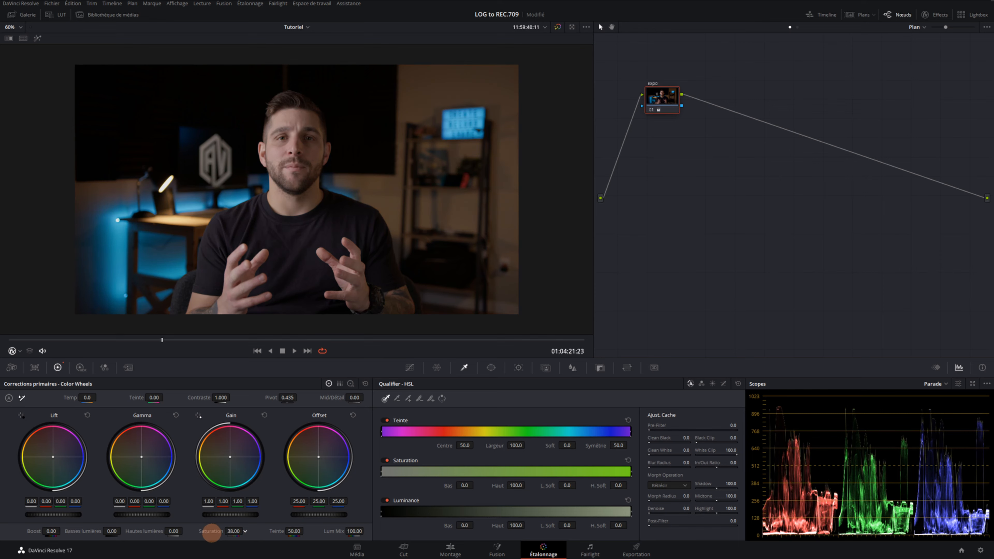
- Raise the expo node's Gamma to 0.05 and lower its Gain to 0.83
{"action": "mouse_move", "coordinate": [145, 515]}
{"action": "left_mouse_down"}
{"action": "mouse_move", "coordinate": [99, 514]}
{"action": "mouse_move", "coordinate": [151, 513]}
{"action": "left_mouse_up"}
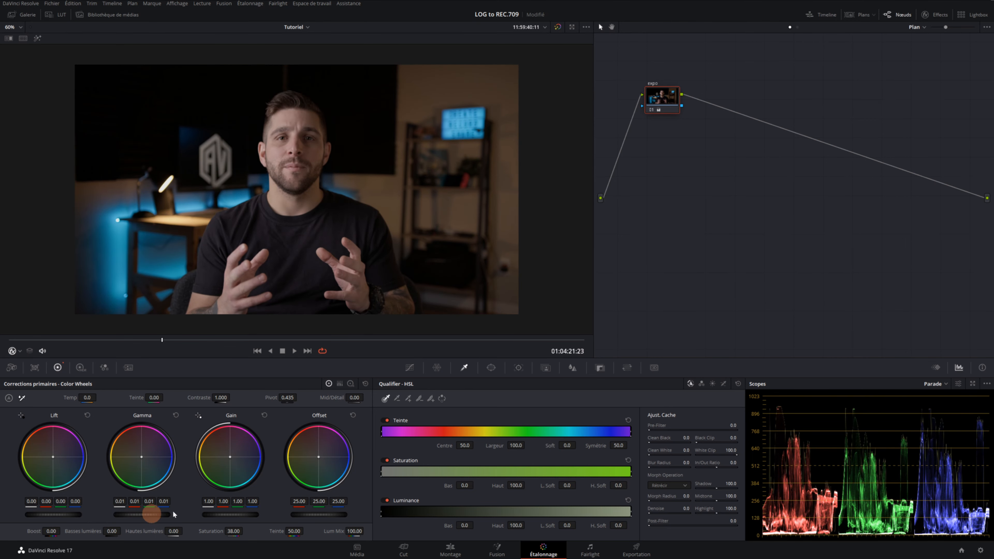
{"action": "left_click_drag", "start_coordinate": [232, 517], "coordinate": [197, 515]}
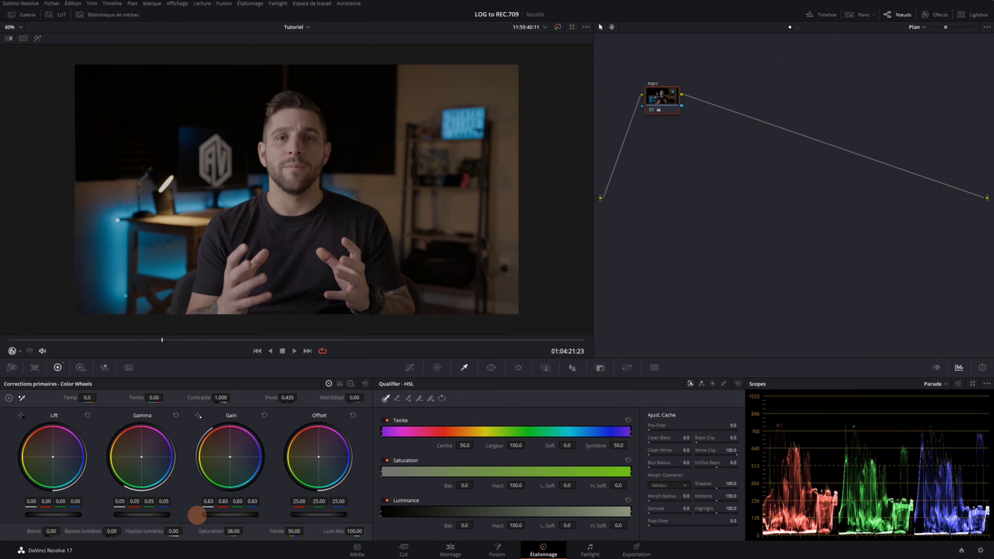